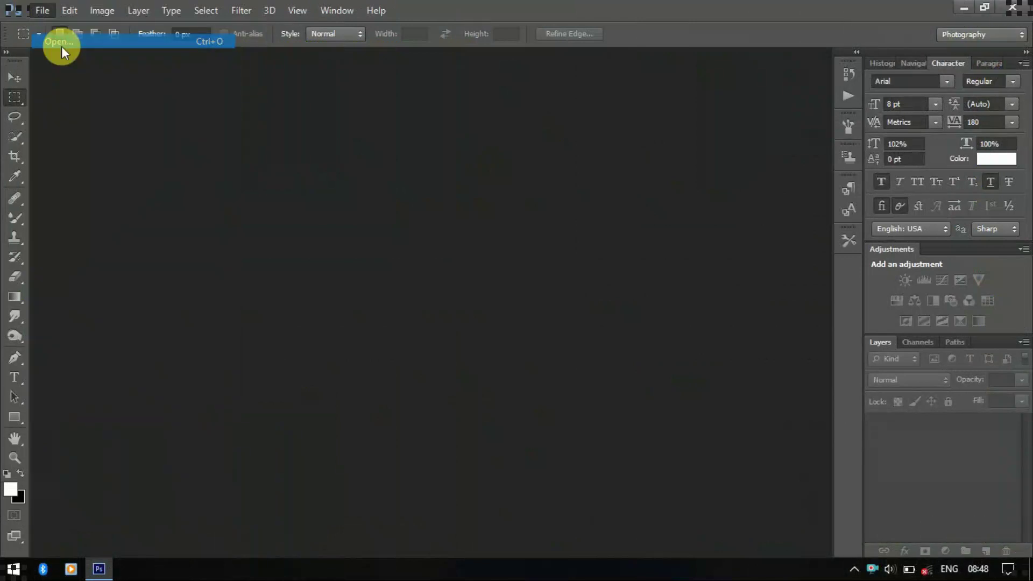
Step: Open IMG_3619 from the end of the 100CANON folder in Camera Raw and select the Contrast value
click(62, 47)
drag(851, 123, 850, 425)
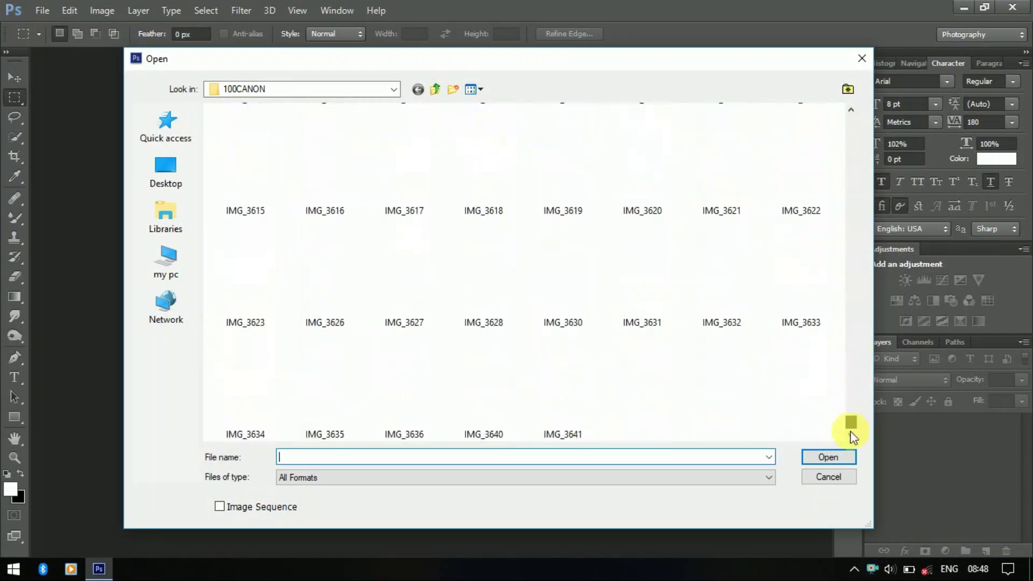
double_click(563, 177)
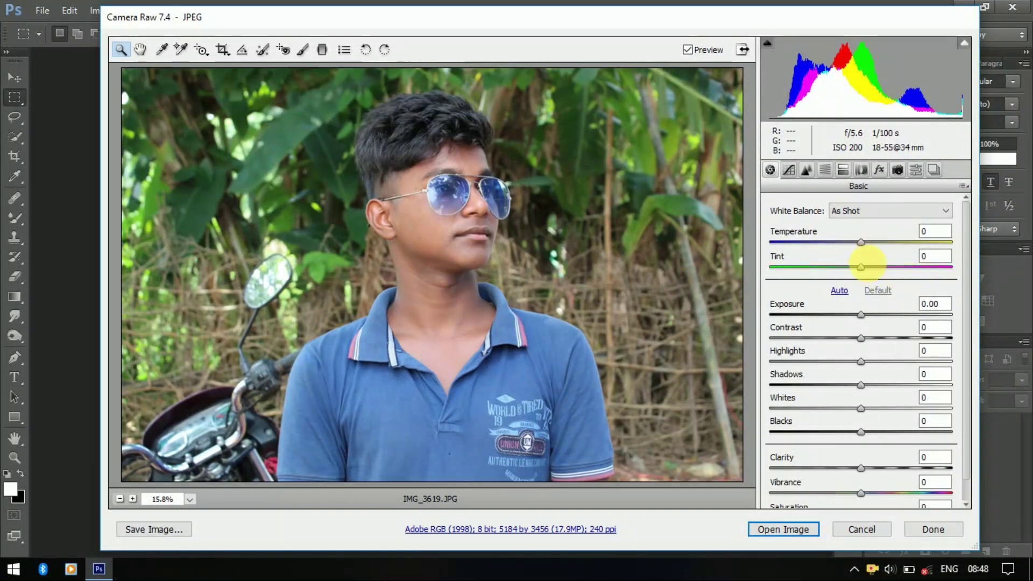
click(861, 338)
Step: In the Basic panel, raise Contrast, Exposure to +0.55, Shadows and Clarity
key(Down)
key(Down)
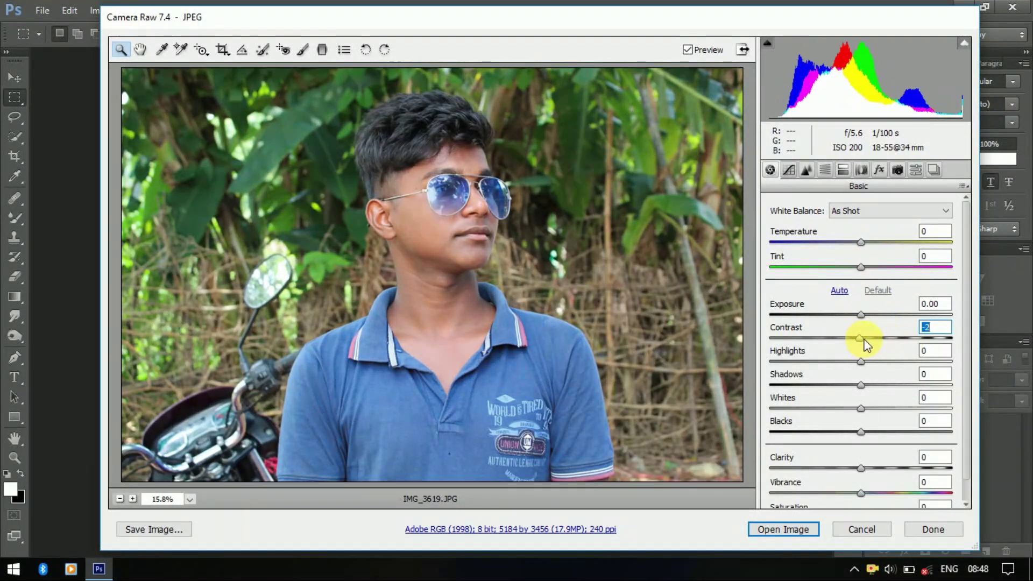
drag(854, 315, 871, 316)
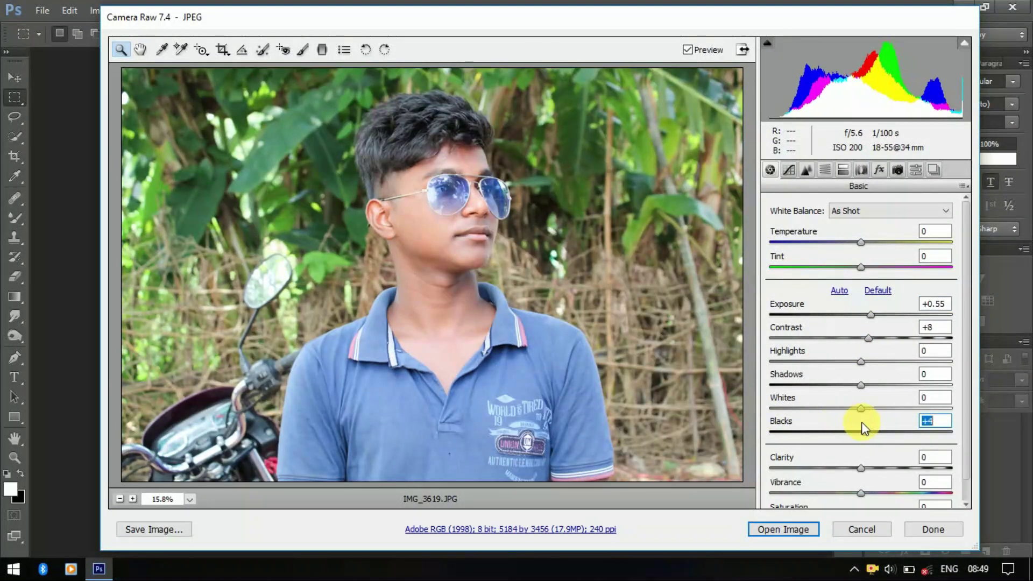
click(856, 384)
drag(783, 383, 825, 384)
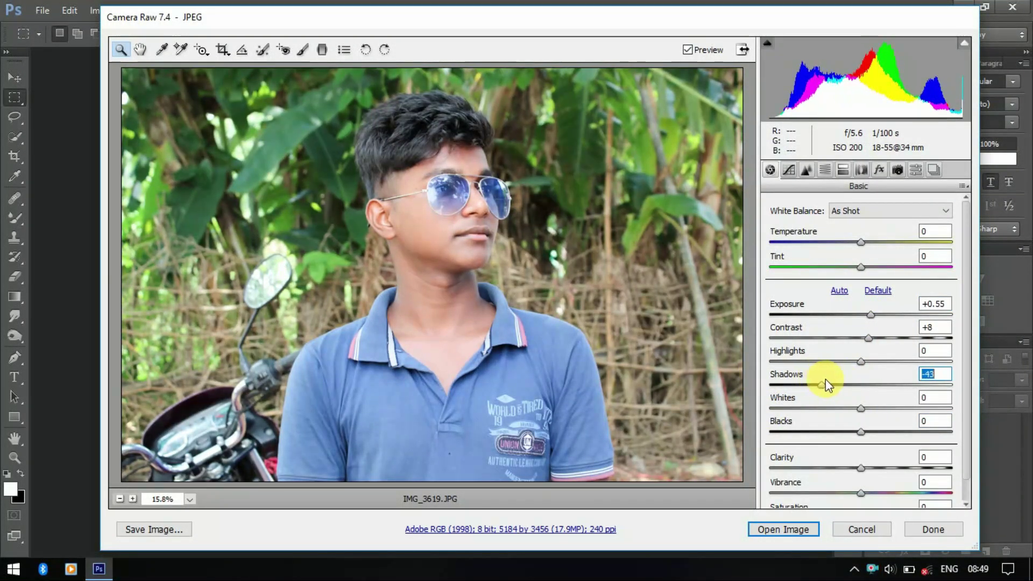
drag(859, 474, 886, 500)
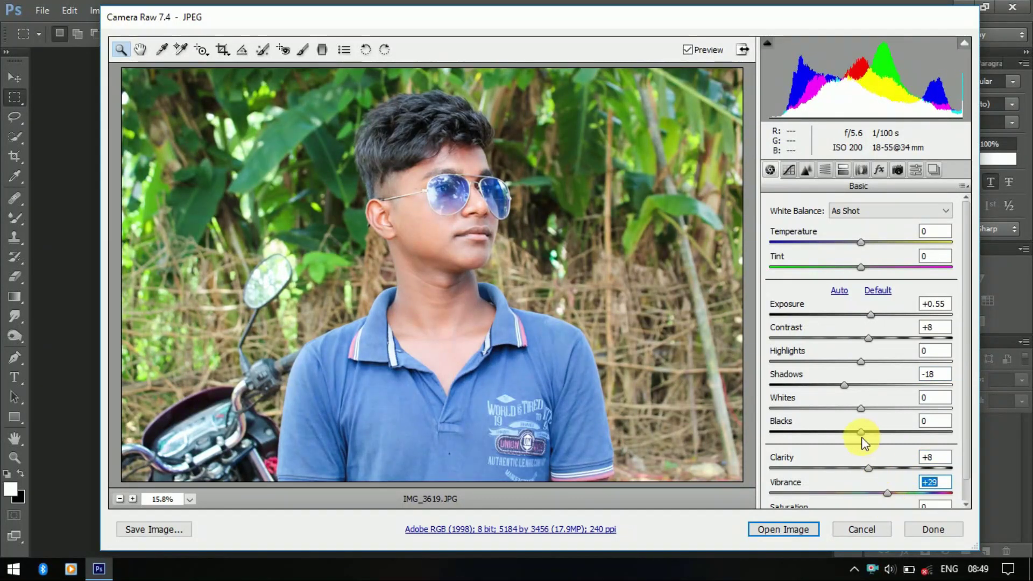
Step: Lift the midtones with a Tone Curve point and lower the Blues luminance to -33
scroll(861, 437, down, 1)
click(810, 171)
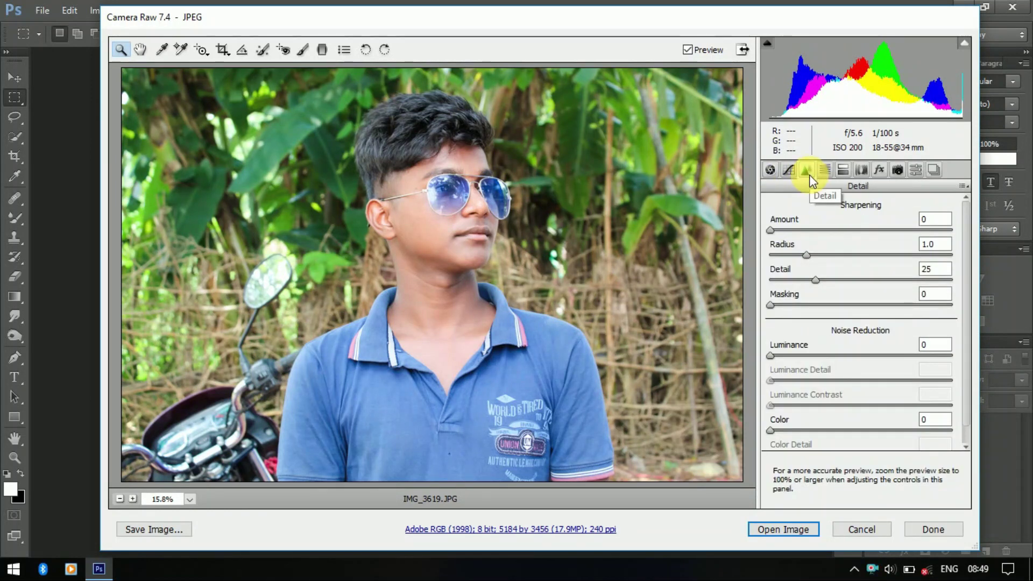
click(795, 169)
drag(861, 369, 862, 362)
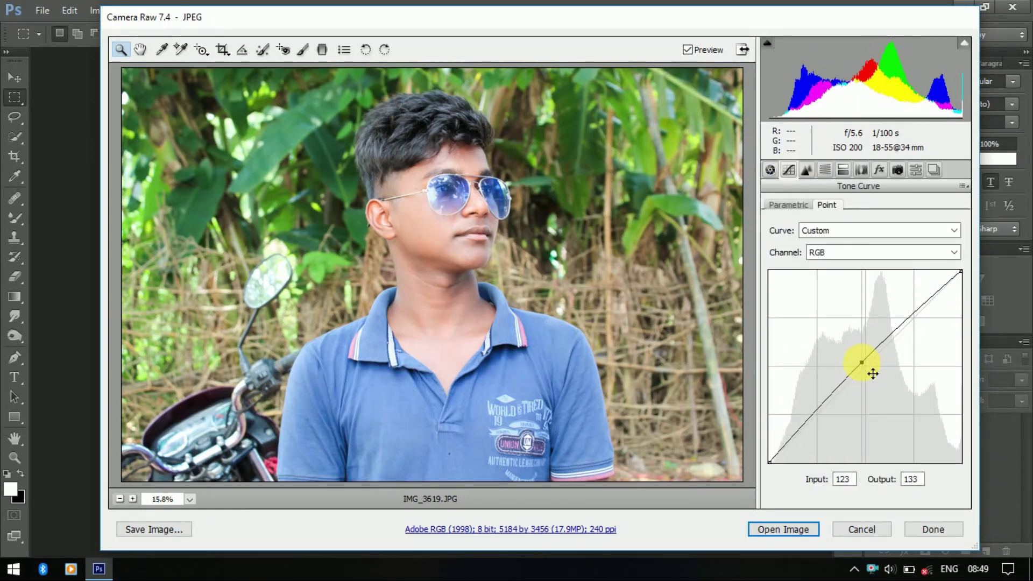
click(826, 170)
drag(865, 402, 836, 401)
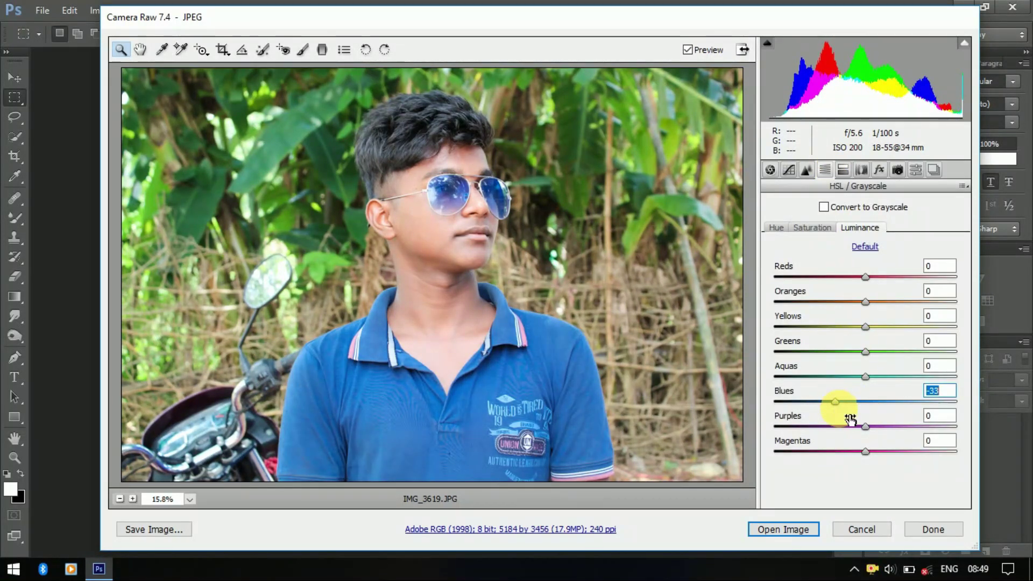
Step: Review the Effects and Camera Calibration settings, then open the image in Photoshop
click(880, 170)
click(894, 171)
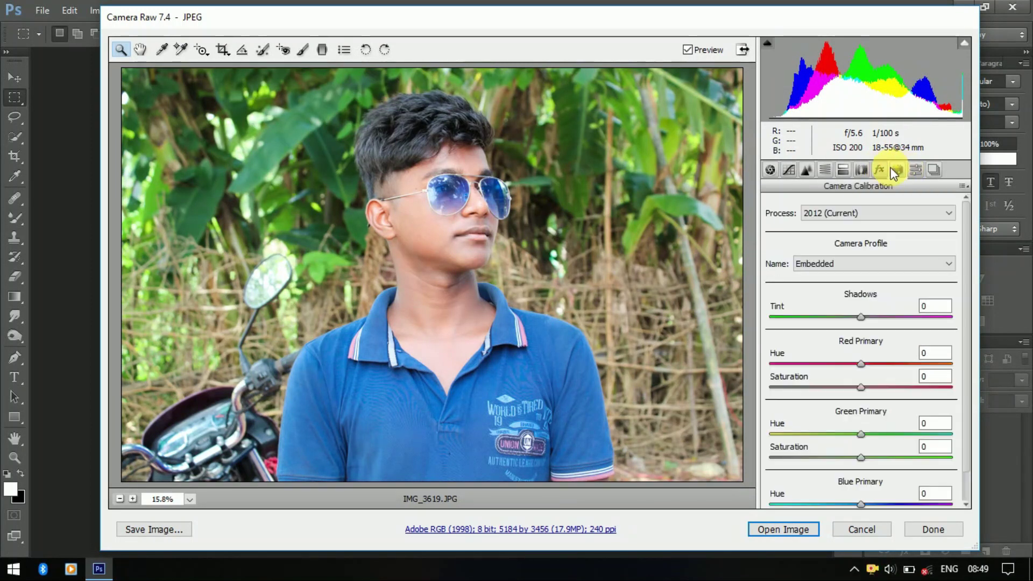
click(843, 170)
click(782, 529)
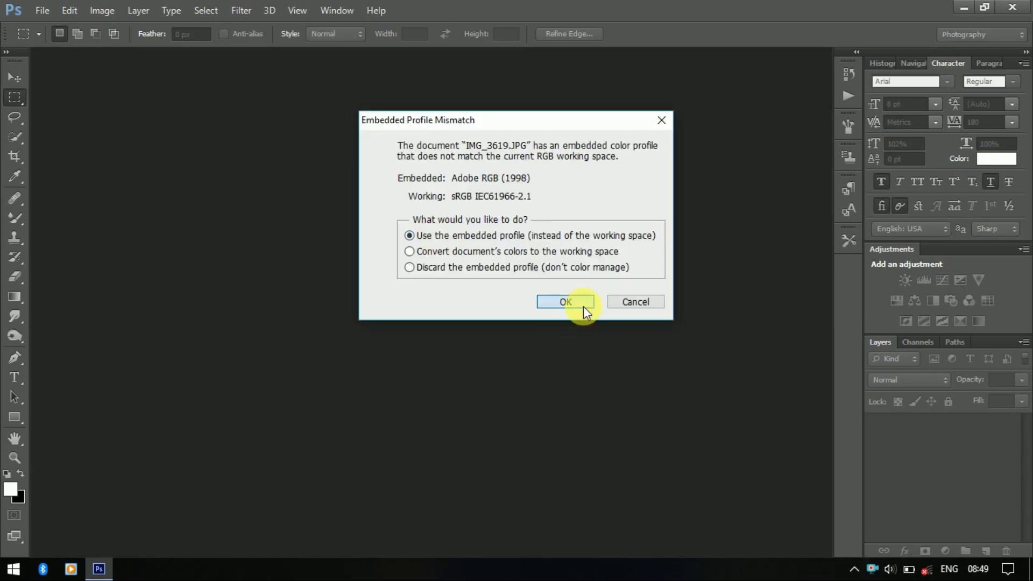
Step: Keep the embedded Adobe RGB profile when opening the adjusted photo
click(584, 305)
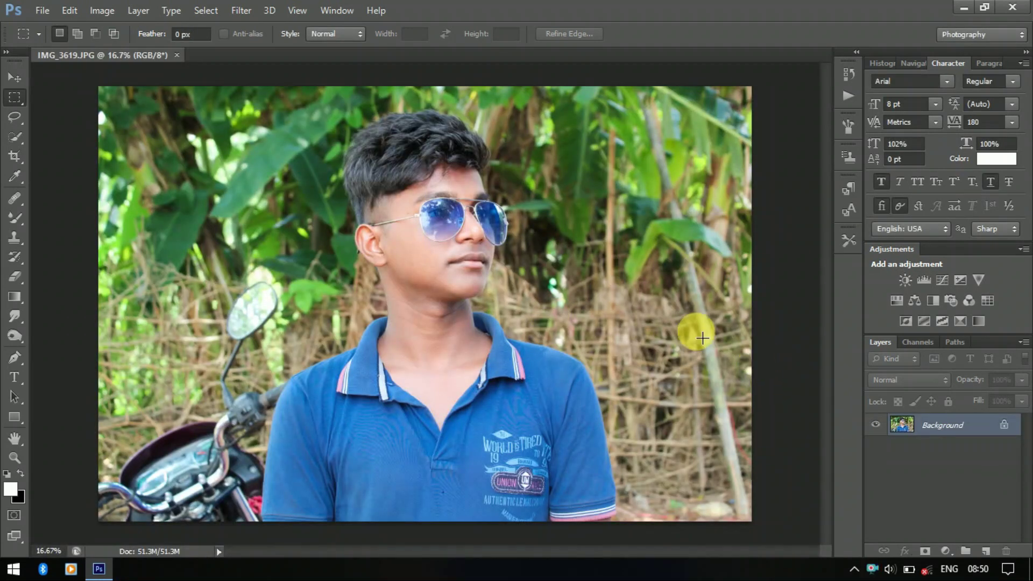
scroll(498, 309, up, 2)
scroll(494, 312, down, 2)
scroll(494, 314, up, 2)
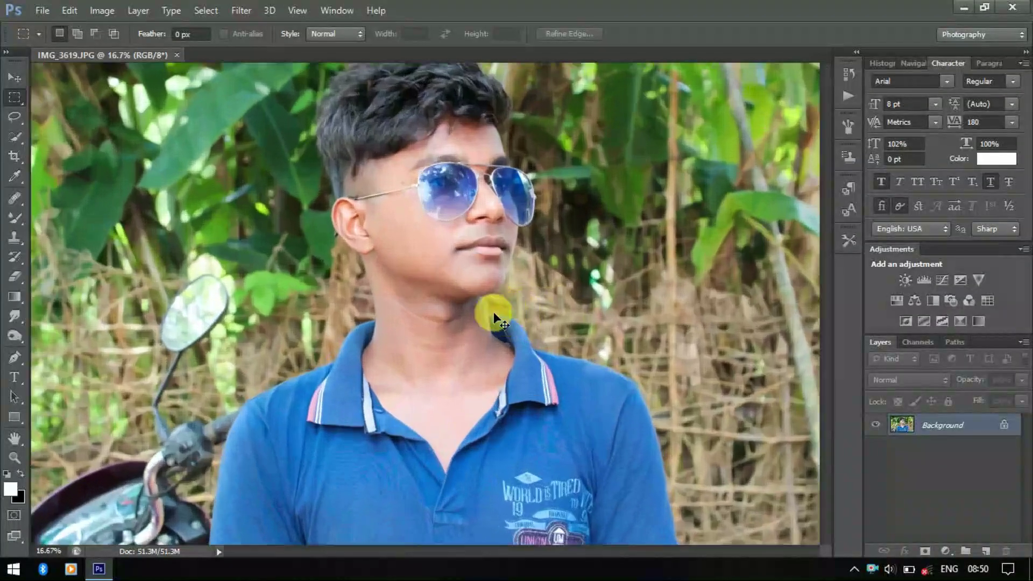
scroll(493, 311, down, 2)
Step: Select the young man from shirt to hair with Quick Selection, refining the neck edge
click(17, 141)
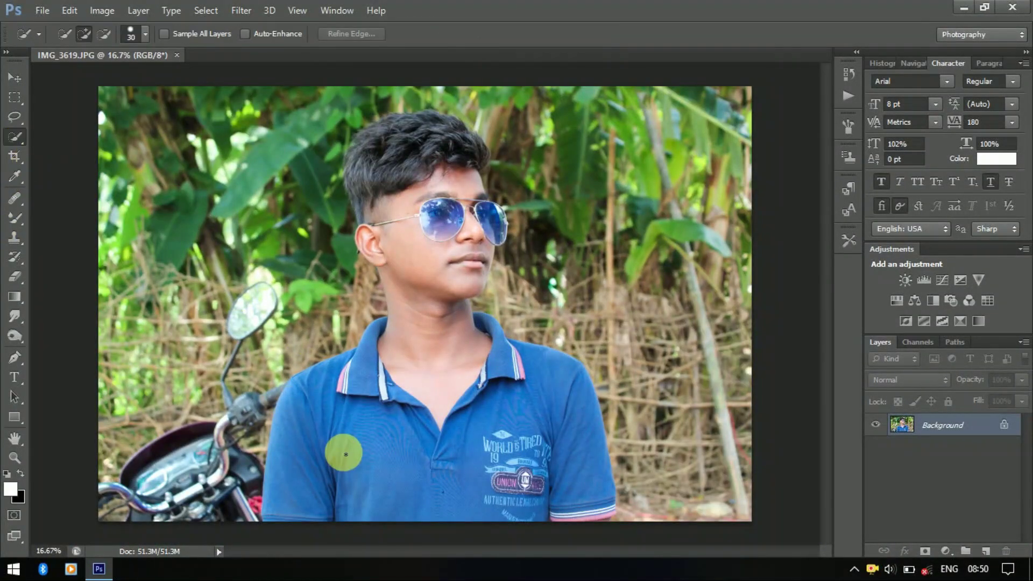
key(bracketright)
key(bracketright)
key(bracketright)
mouse_move(314, 518)
mouse_down()
mouse_move(444, 320)
mouse_move(400, 179)
mouse_move(442, 151)
mouse_move(479, 167)
mouse_move(463, 177)
mouse_move(479, 220)
mouse_move(481, 352)
mouse_move(479, 342)
mouse_move(526, 369)
mouse_move(567, 422)
mouse_move(591, 533)
mouse_move(466, 477)
mouse_up()
key(ctrl+plus)
key(ctrl+plus)
key(ctrl+plus)
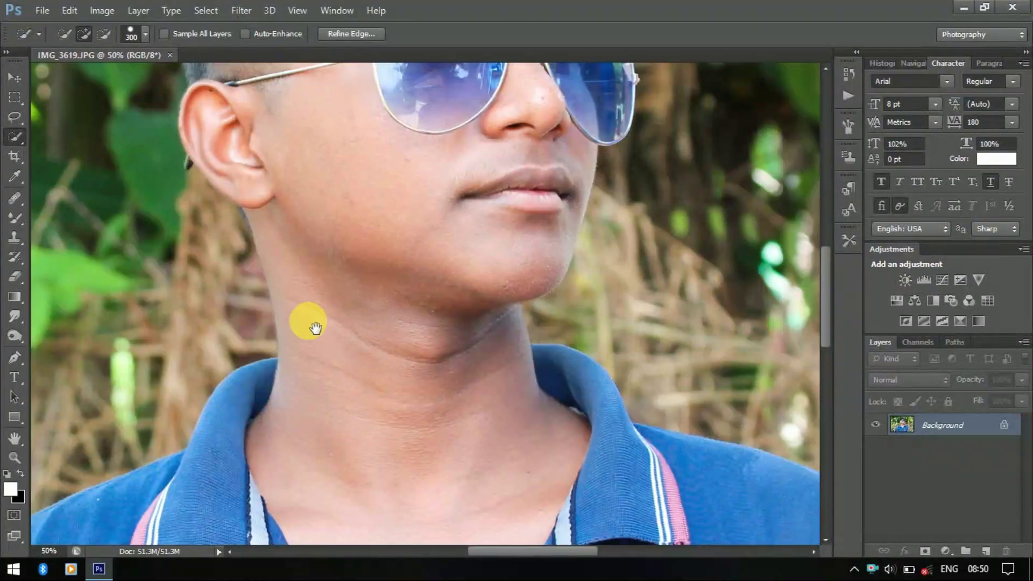
key(bracketleft)
key(bracketleft)
key(bracketleft)
drag(448, 409, 418, 385)
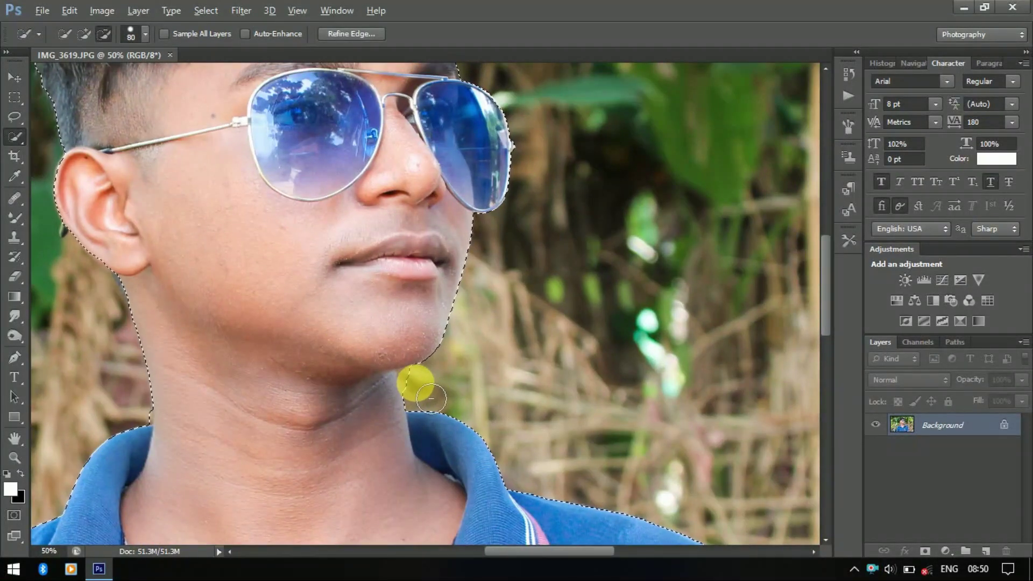
key(bracketleft)
mouse_move(448, 211)
mouse_down()
mouse_move(334, 277)
mouse_move(403, 330)
mouse_up()
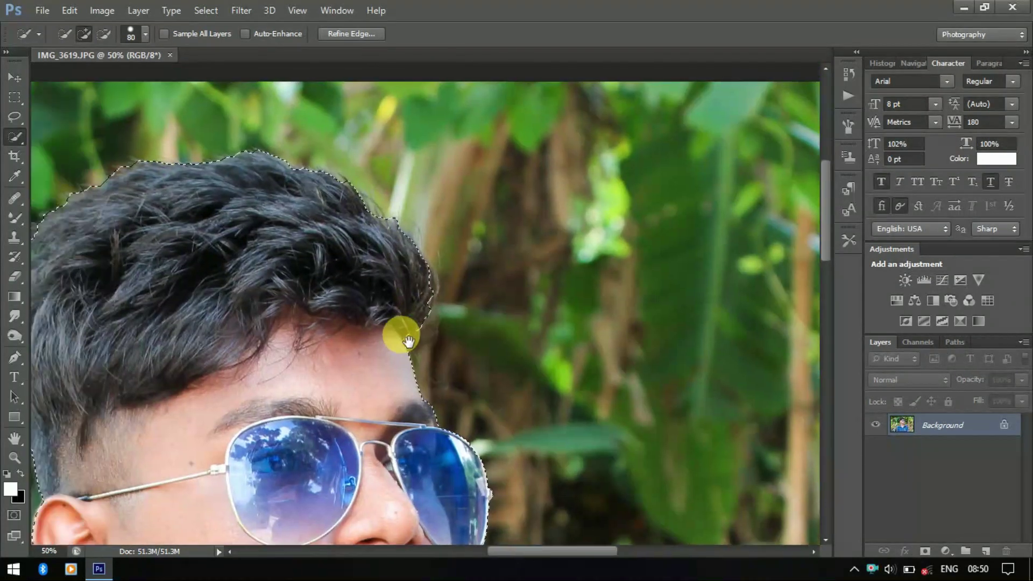
drag(231, 342, 380, 255)
drag(393, 463, 369, 307)
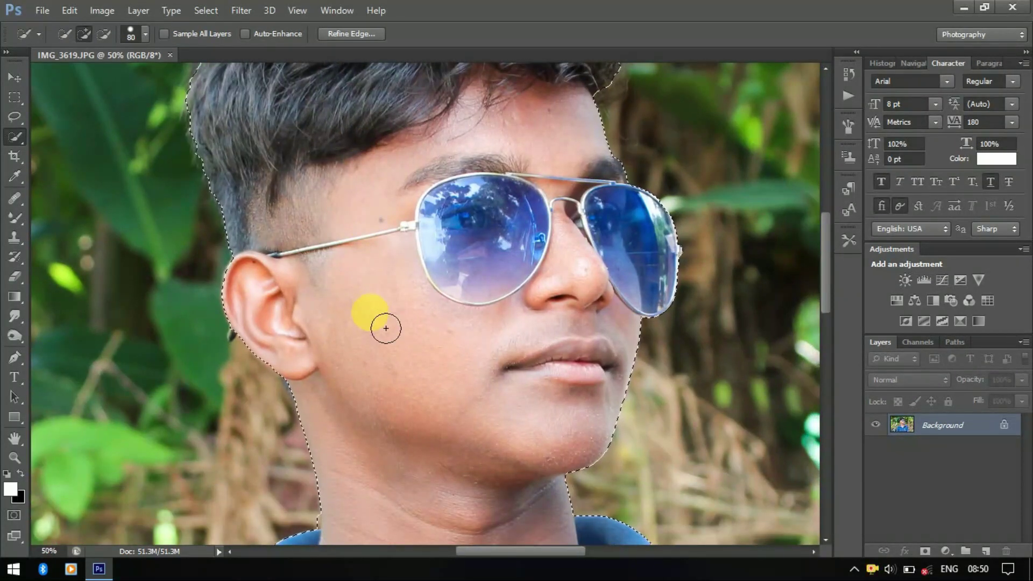
key(ctrl+minus)
key(ctrl+minus)
key(ctrl+minus)
key(ctrl+minus)
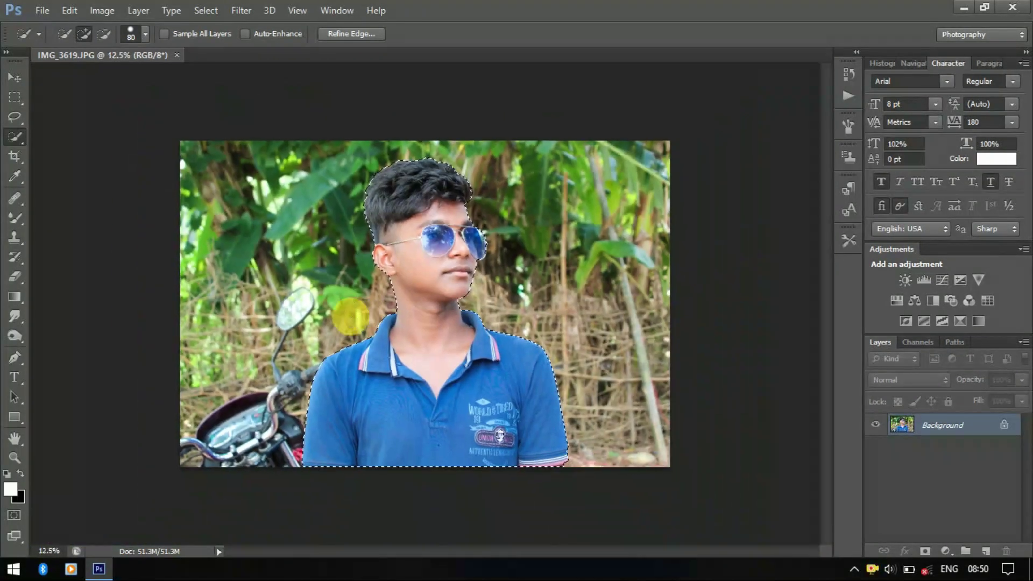
Step: Copy the man onto Layer 1, load his outline as a selection and invert it
key(ctrl+j)
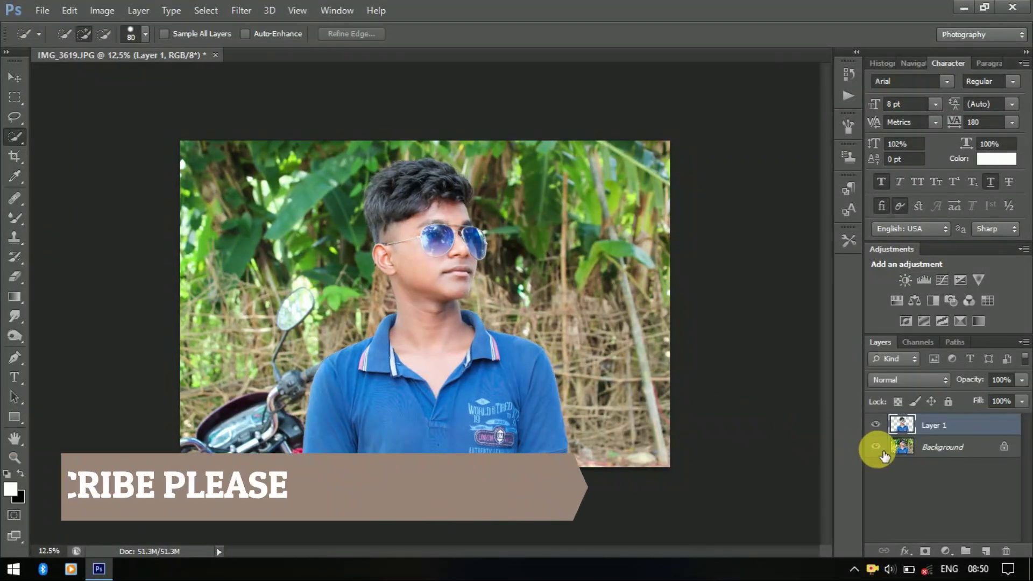
right_click(13, 147)
click(53, 152)
click(353, 247)
click(206, 11)
click(218, 71)
Step: Duplicate the Background layer and Content-Aware fill the selection on Background copy
click(947, 447)
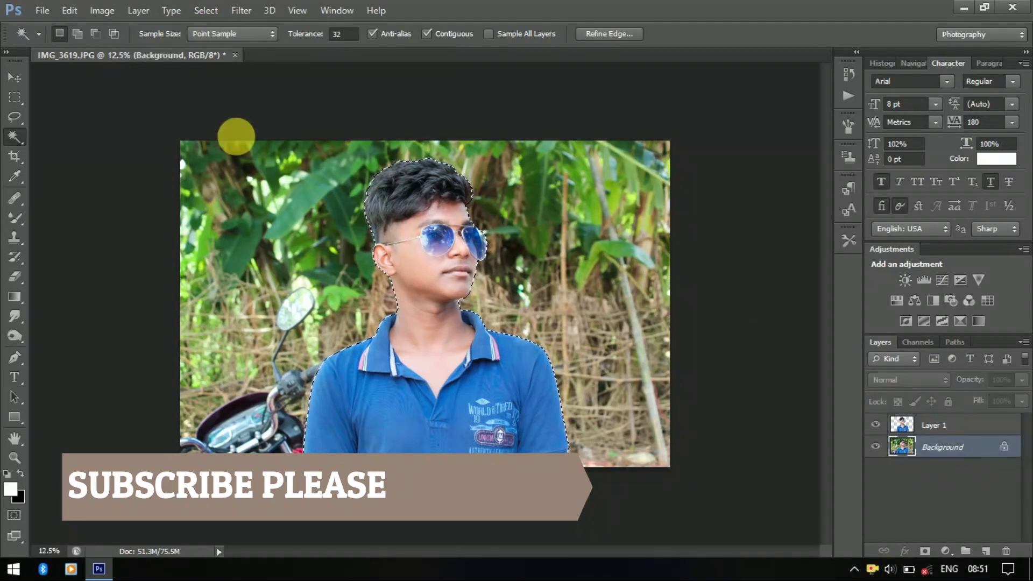
drag(956, 450, 988, 543)
click(69, 10)
click(147, 216)
click(495, 169)
click(484, 232)
click(583, 156)
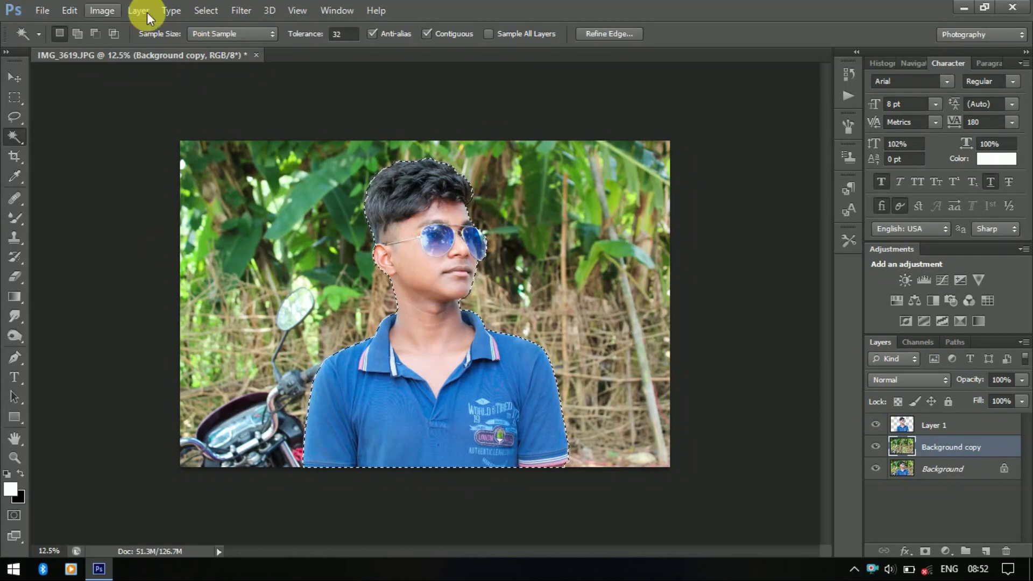
Step: Deselect and soften the Background copy with a 36-pixel Gaussian Blur
key(ctrl+d)
key(l)
key(ctrl+plus)
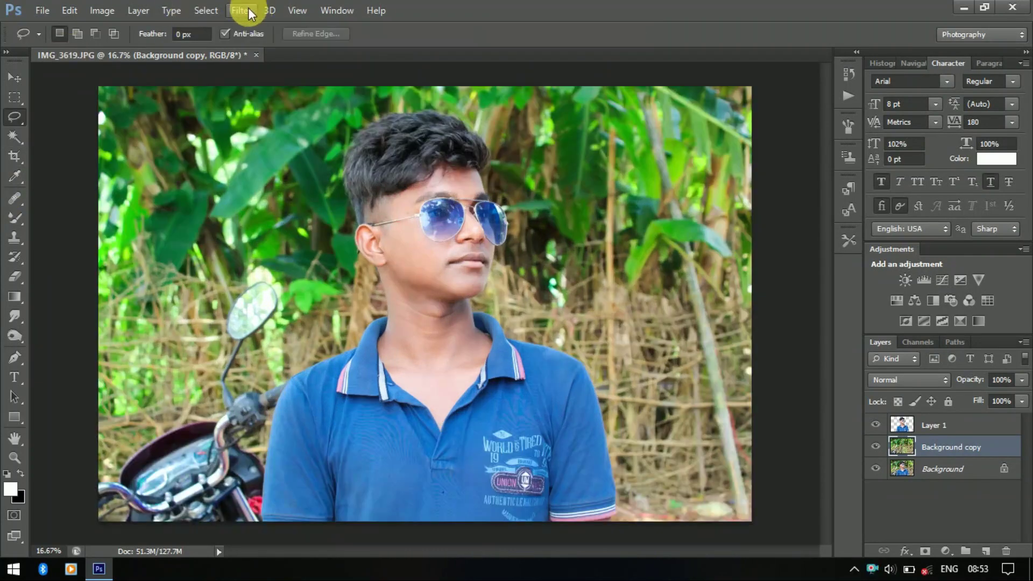
click(247, 10)
click(398, 196)
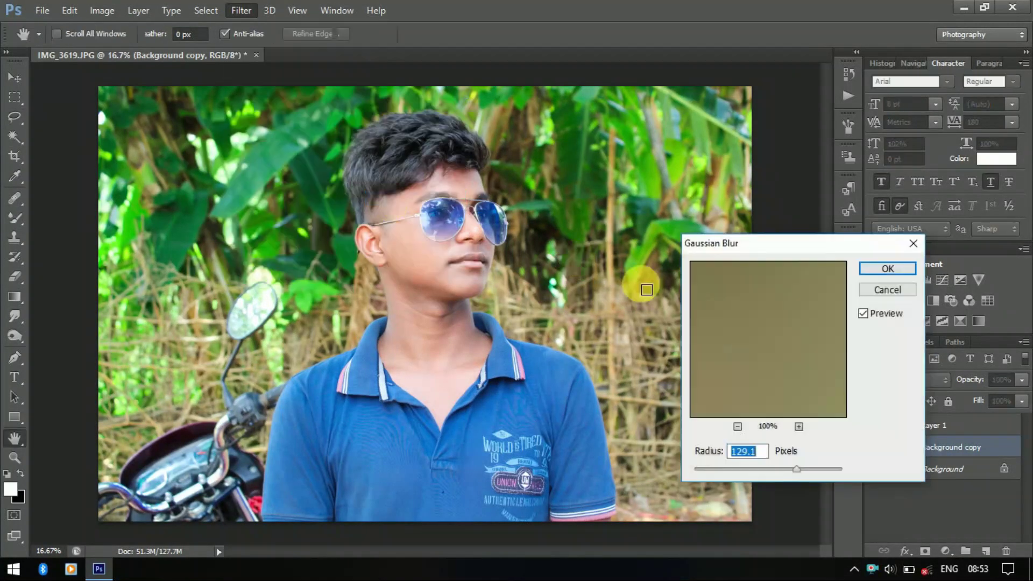
drag(725, 469, 768, 468)
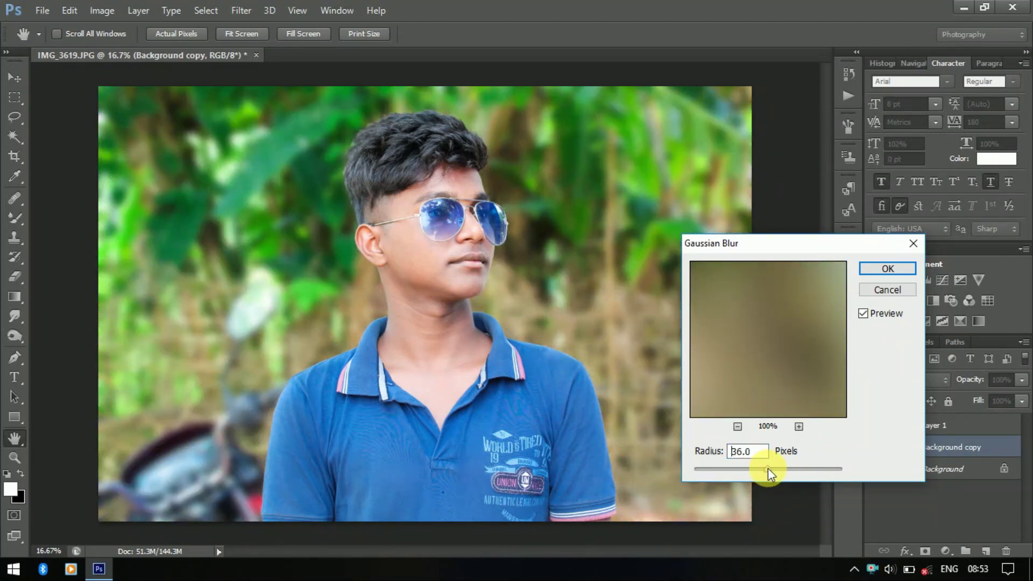
click(900, 268)
key(l)
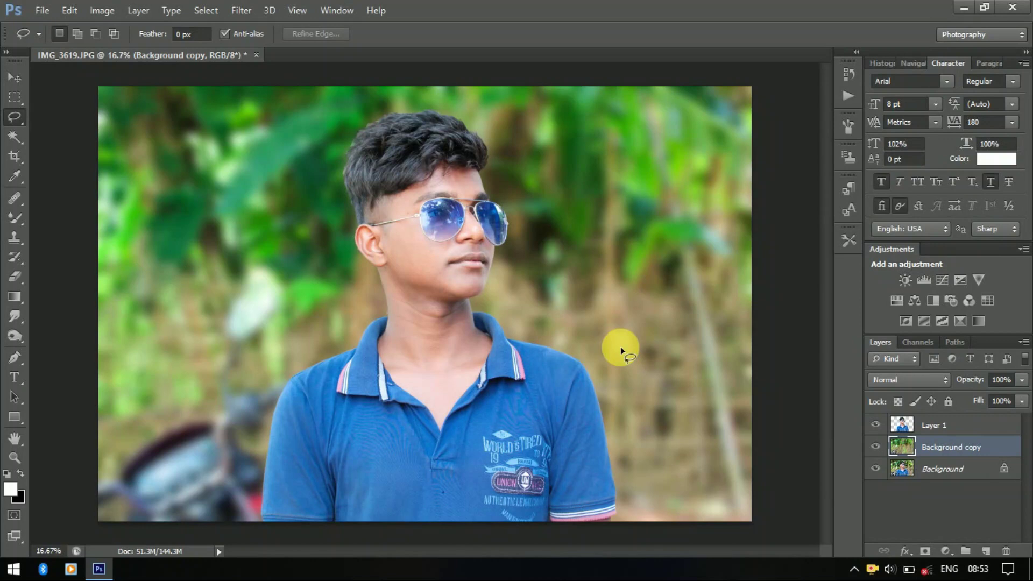
Step: On Layer 1, smudge the hair edges into the background with a size-100 Smudge brush
click(929, 429)
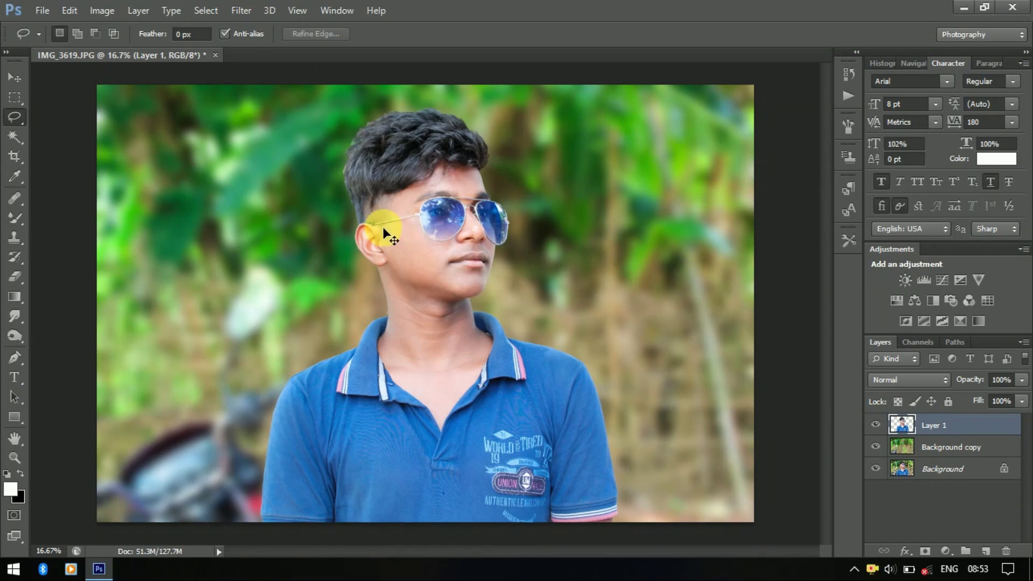
key(ctrl+plus)
key(ctrl+plus)
key(ctrl+plus)
drag(380, 226, 461, 462)
scroll(451, 403, up, 5)
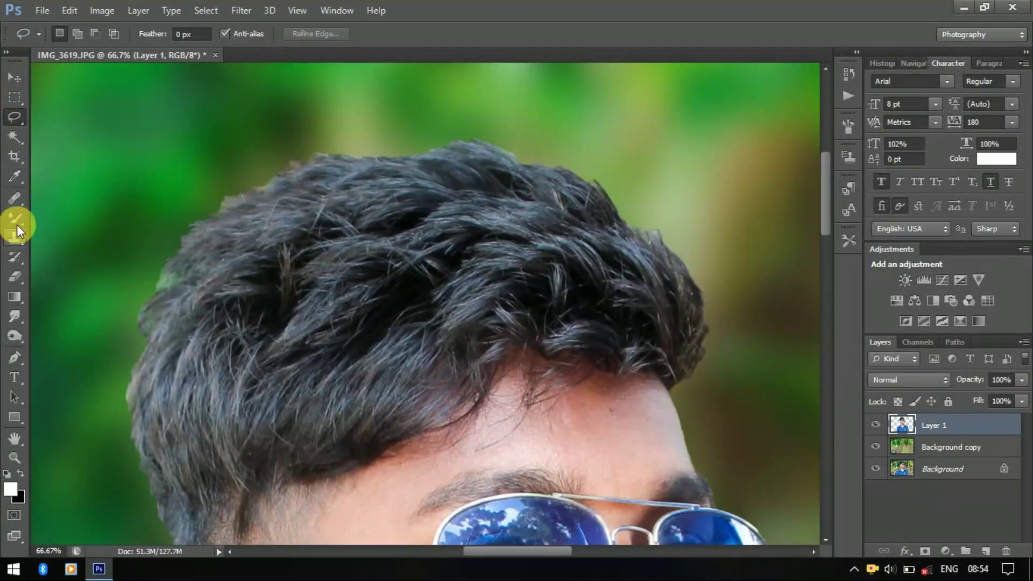
click(15, 315)
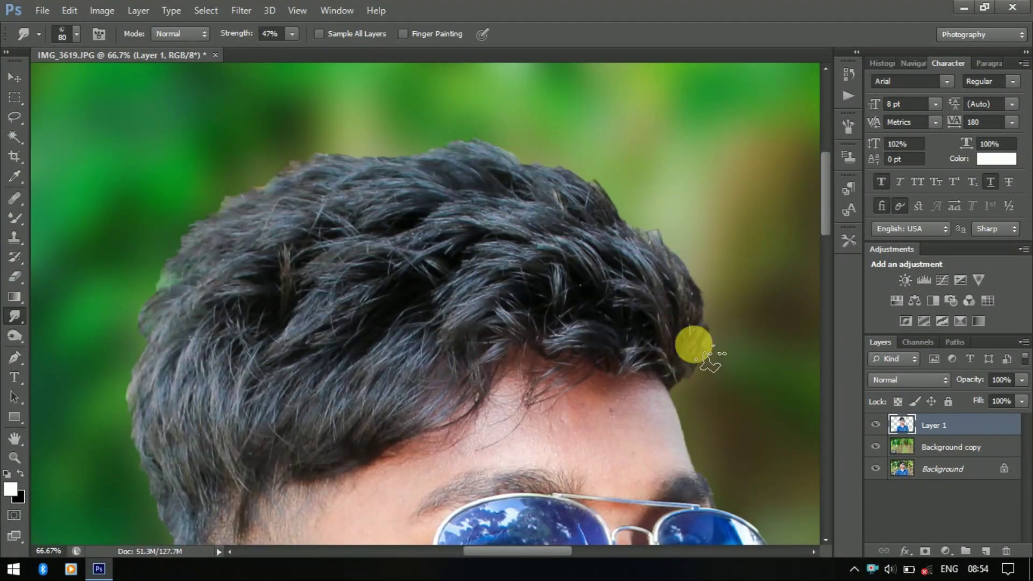
scroll(284, 221, left, 5)
scroll(326, 435, down, 6)
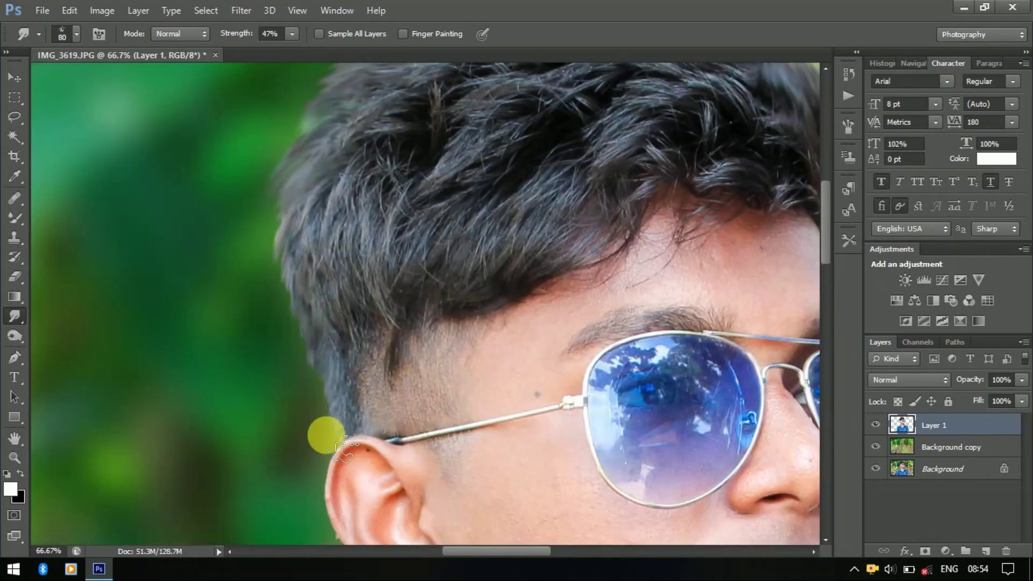
scroll(327, 435, up, 3)
scroll(327, 435, right, 5)
key(bracketright)
key(bracketright)
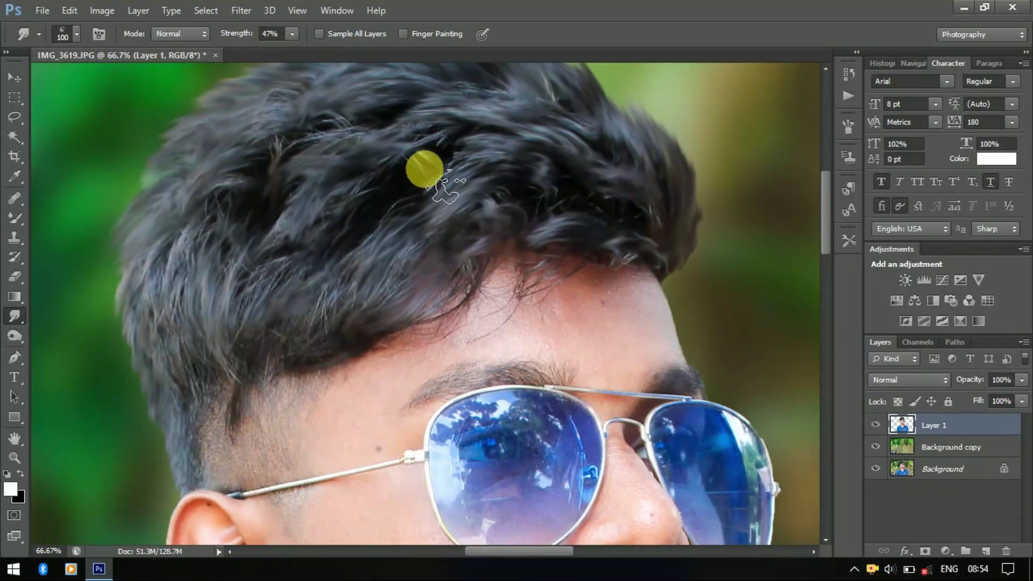
key(ctrl+minus)
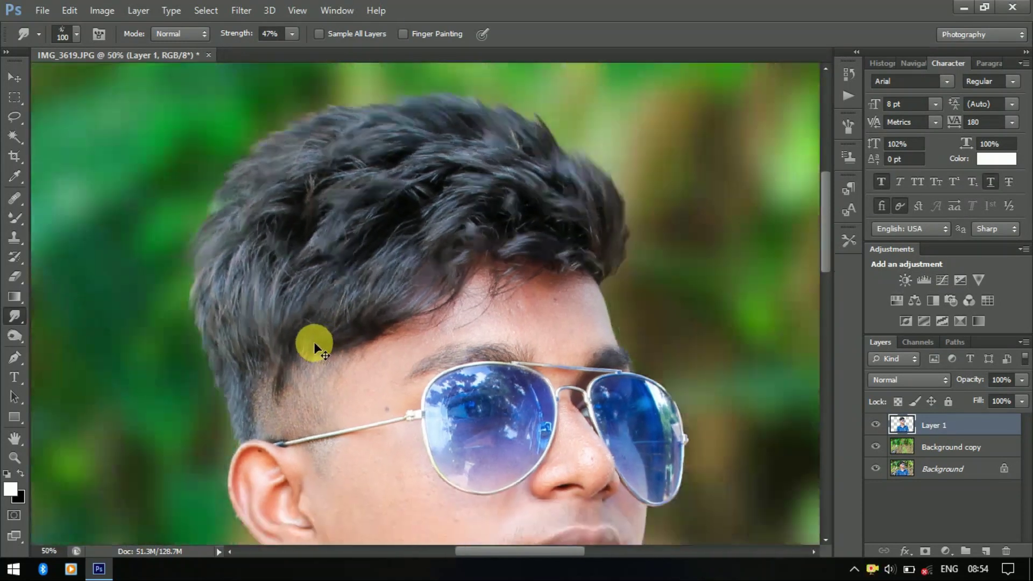
key(ctrl+minus)
key(ctrl+minus)
key(ctrl+minus)
key(ctrl+plus)
key(ctrl+minus)
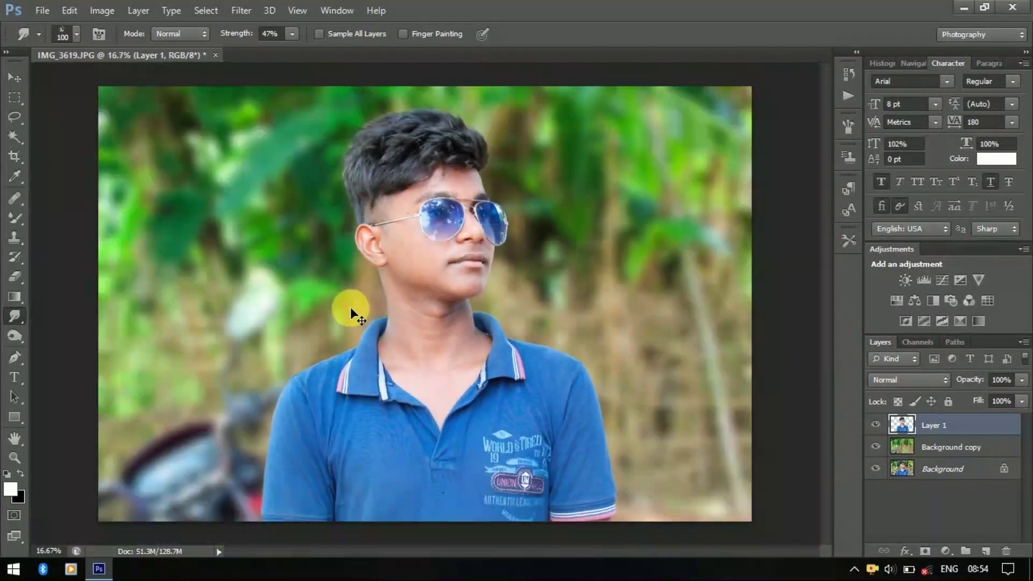
Step: Merge Layer 1 down, duplicate the layer twice, and apply Portraiture smoothing to the top copy
key(ctrl+z)
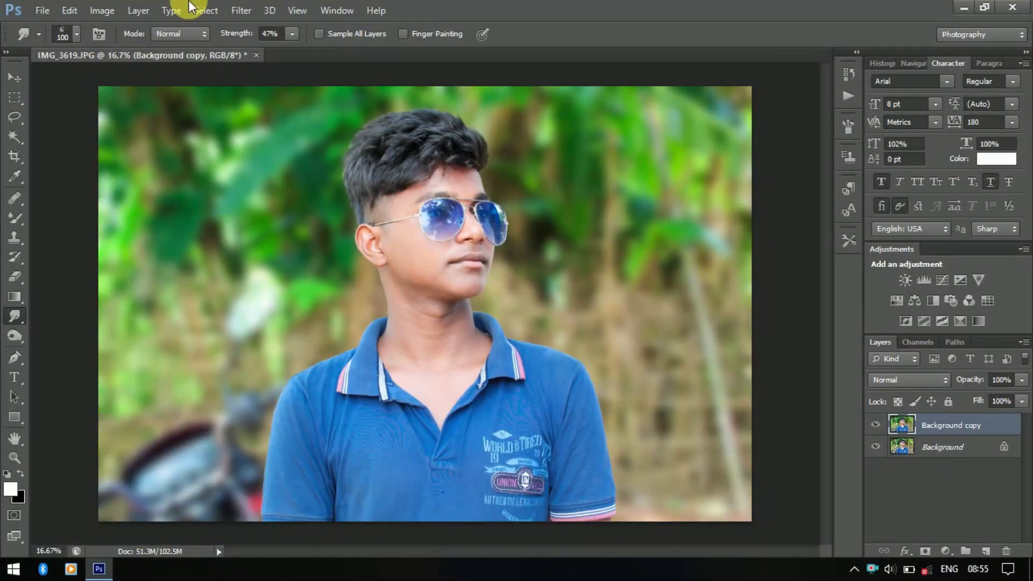
key(ctrl+j)
key(ctrl+j)
click(240, 11)
click(409, 241)
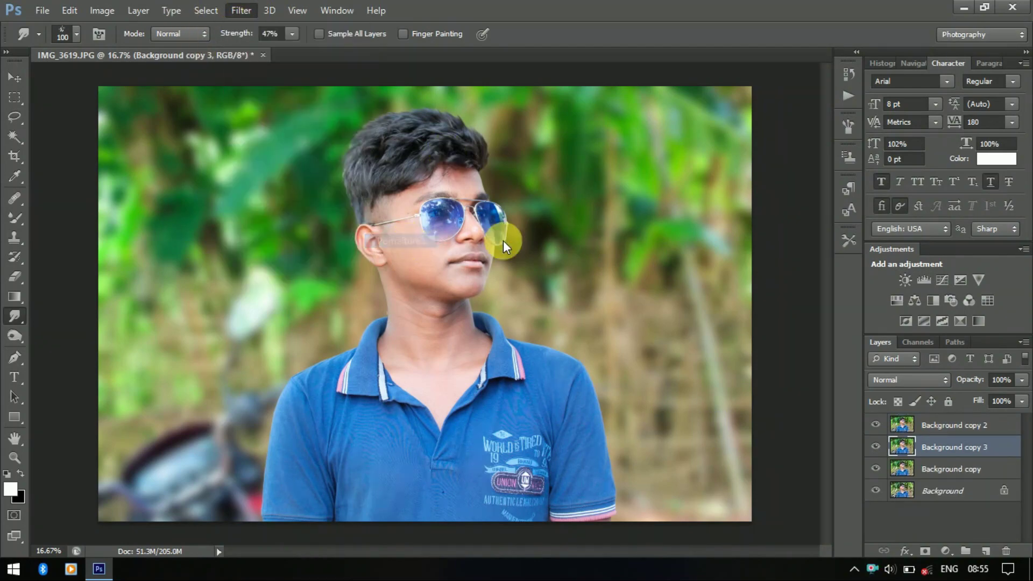
click(939, 63)
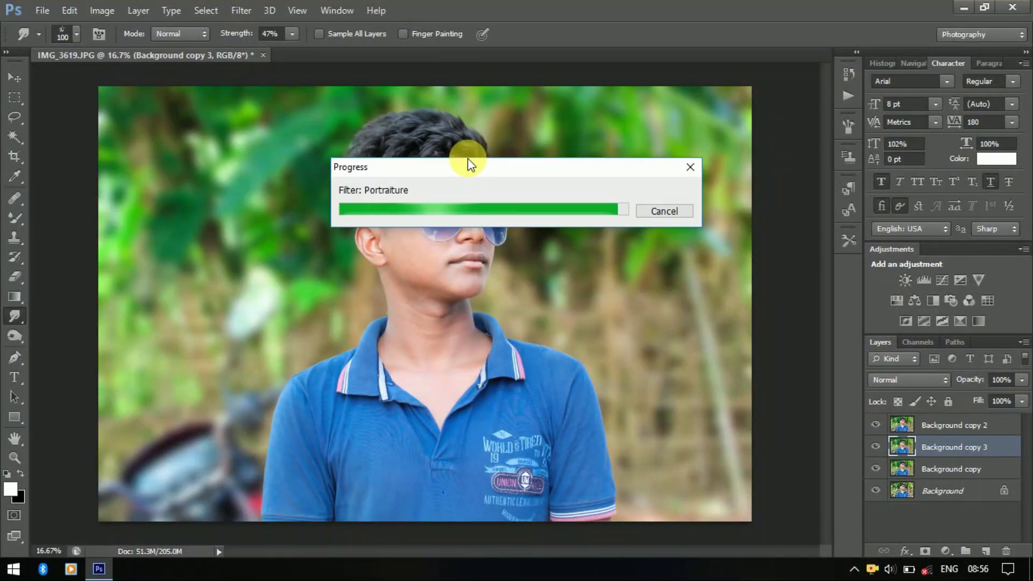
click(929, 425)
scroll(412, 231, up, 2)
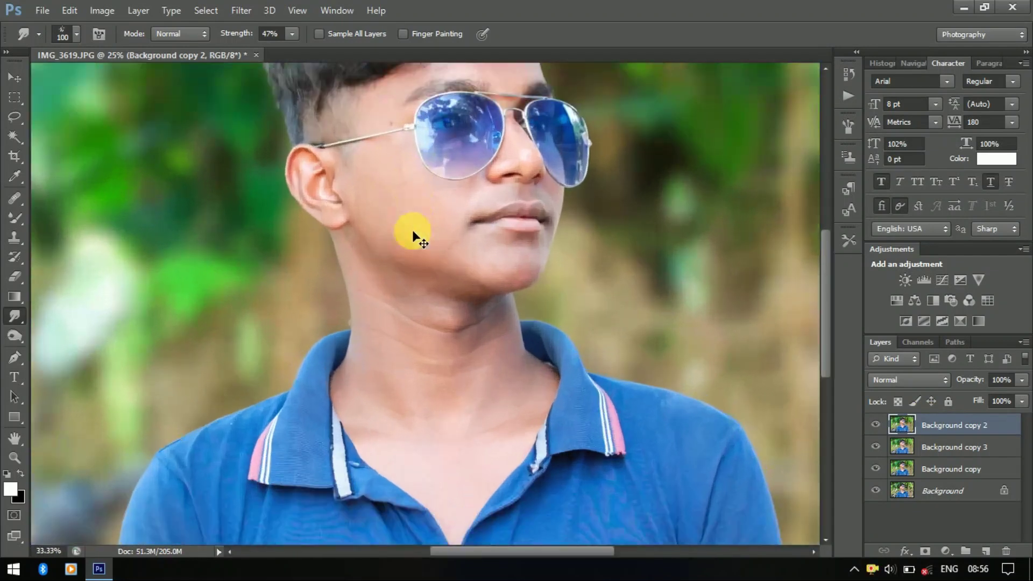
scroll(393, 220, up, 2)
Step: Erase Background copy 2 over the temple and forehead to reveal the smoothed skin
drag(393, 220, 381, 282)
click(14, 276)
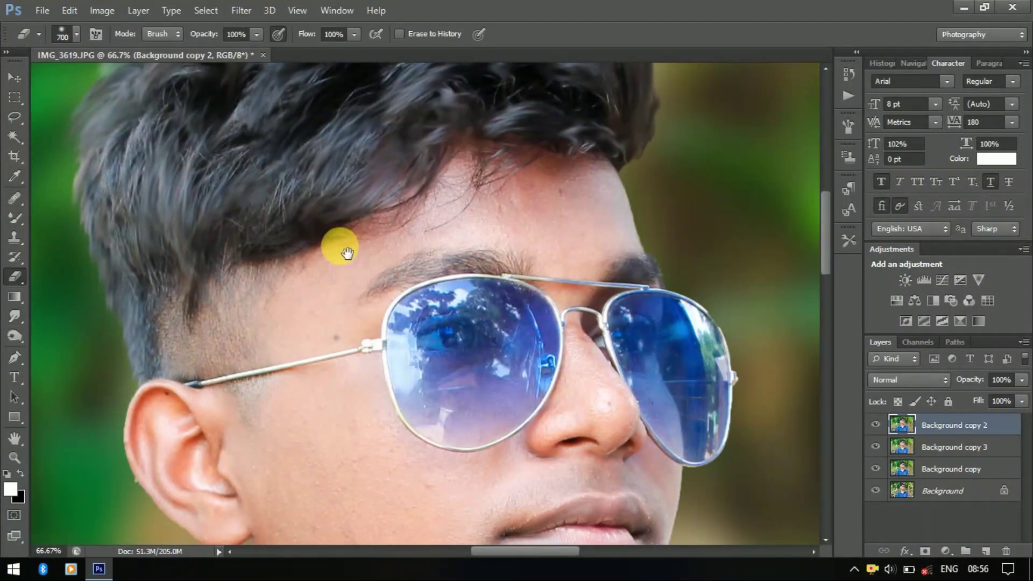
mouse_move(322, 325)
mouse_down()
mouse_move(376, 240)
mouse_move(436, 184)
mouse_move(590, 175)
mouse_move(540, 226)
mouse_move(554, 277)
mouse_move(415, 380)
mouse_move(473, 503)
mouse_move(583, 368)
mouse_up()
scroll(554, 277, down, 6)
key(bracketright)
key(bracketright)
key(bracketright)
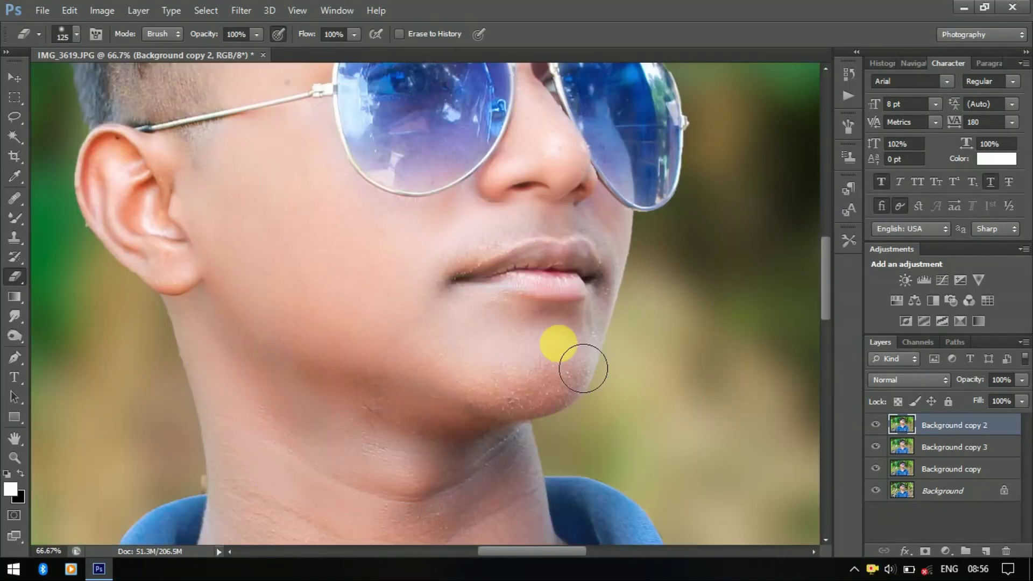
Step: Finish erasing the face and chin with a size-50 eraser, then merge into Background copy 3
scroll(584, 369, down, 5)
scroll(335, 307, down, 5)
scroll(369, 376, up, 5)
scroll(480, 253, up, 12)
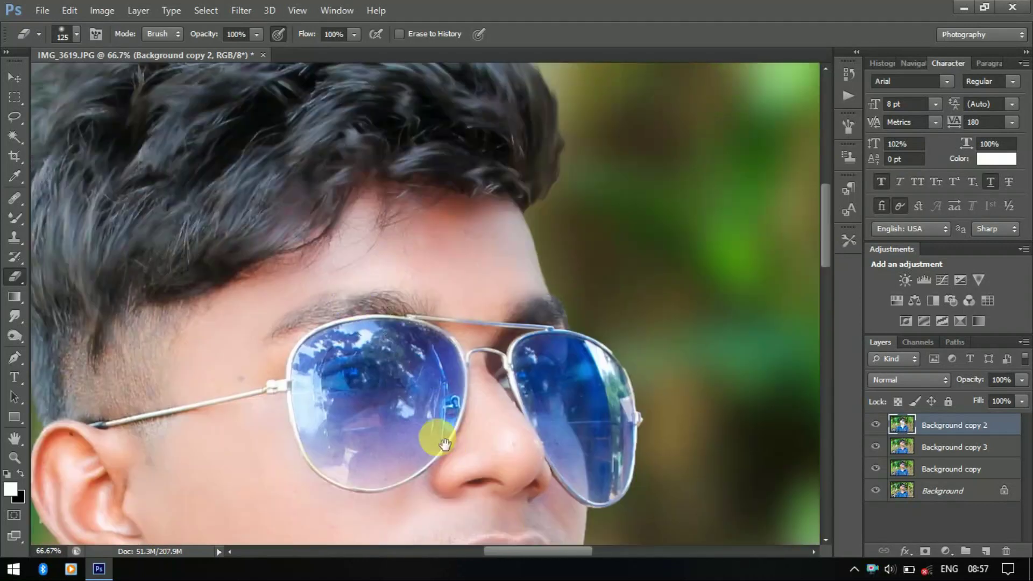
scroll(511, 404, down, 3)
key(bracketleft)
key(bracketleft)
key(bracketleft)
scroll(376, 415, left, 2)
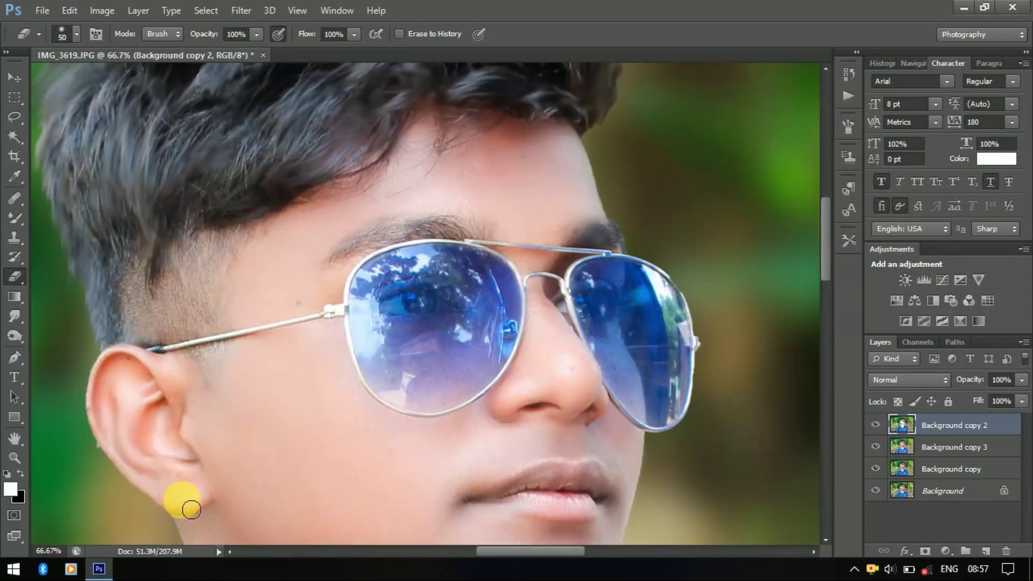
key(ctrl+minus)
key(ctrl+minus)
key(ctrl+minus)
key(ctrl+minus)
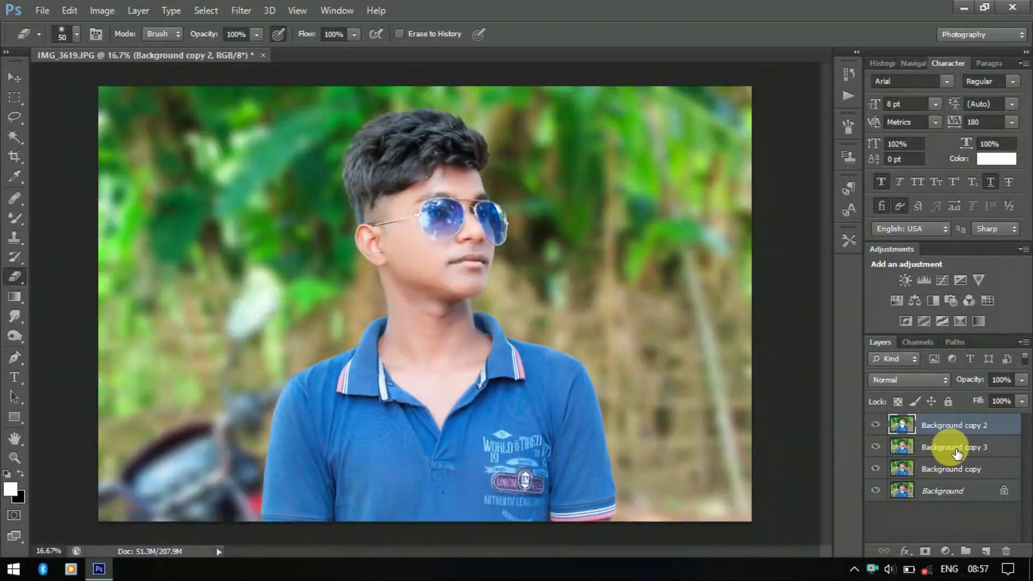
key(Delete)
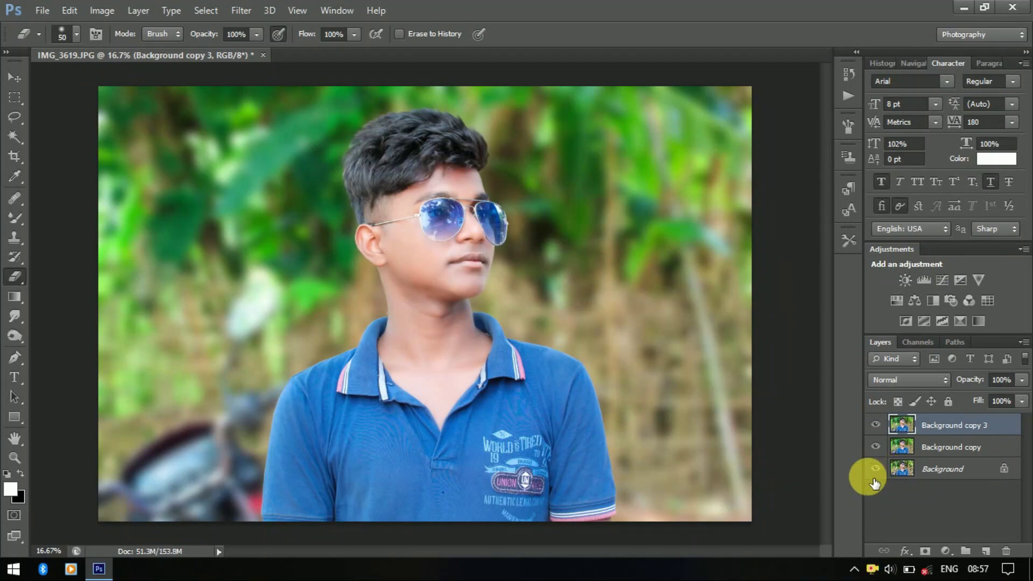
click(957, 468)
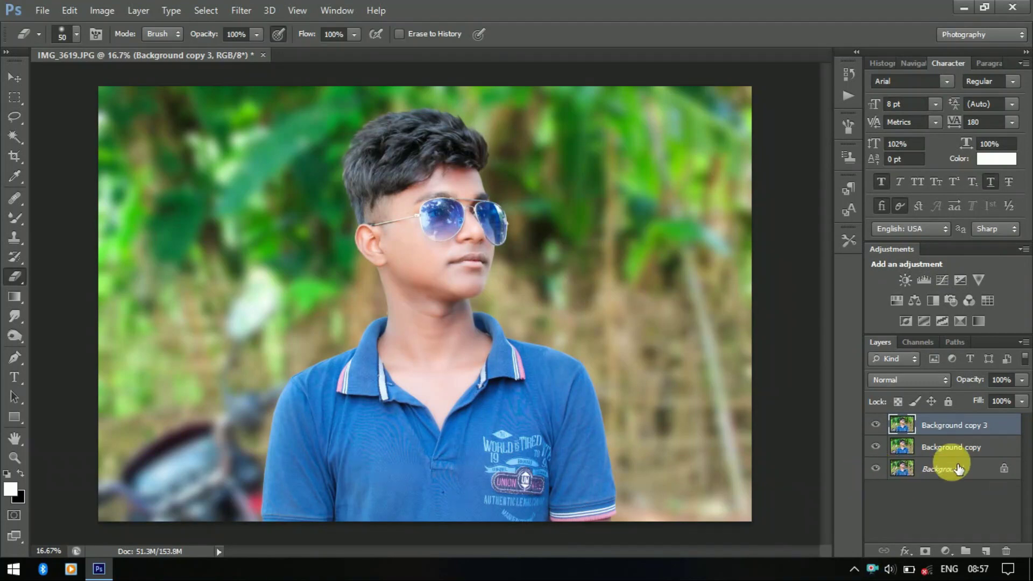
Step: Apply Color Efex Pro 4 Dark Contrasts: Detail 80%, Brightness -45%, Contrast -30%, Saturation 39%
click(242, 15)
mouse_move(268, 256)
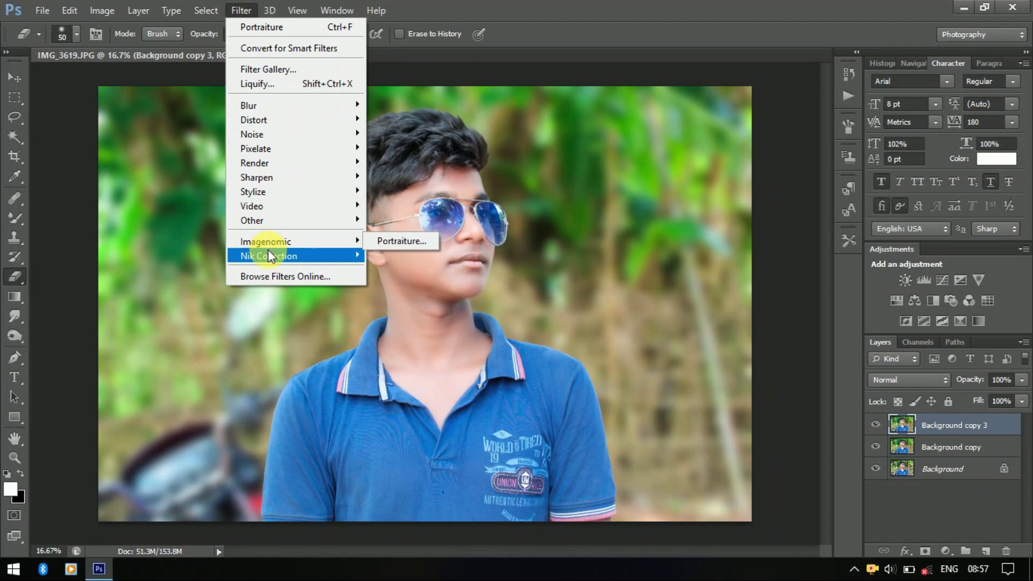
click(418, 268)
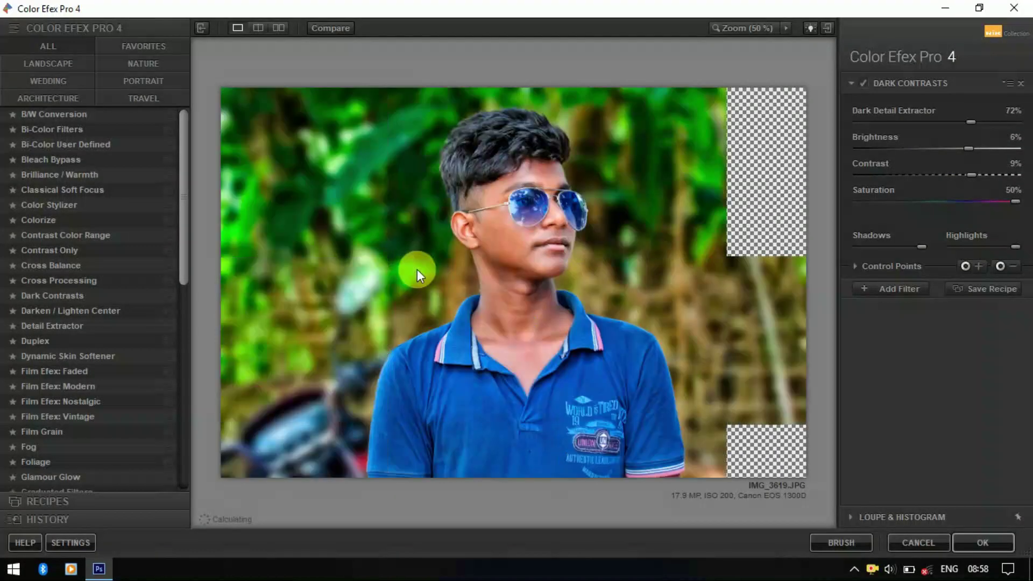
click(65, 294)
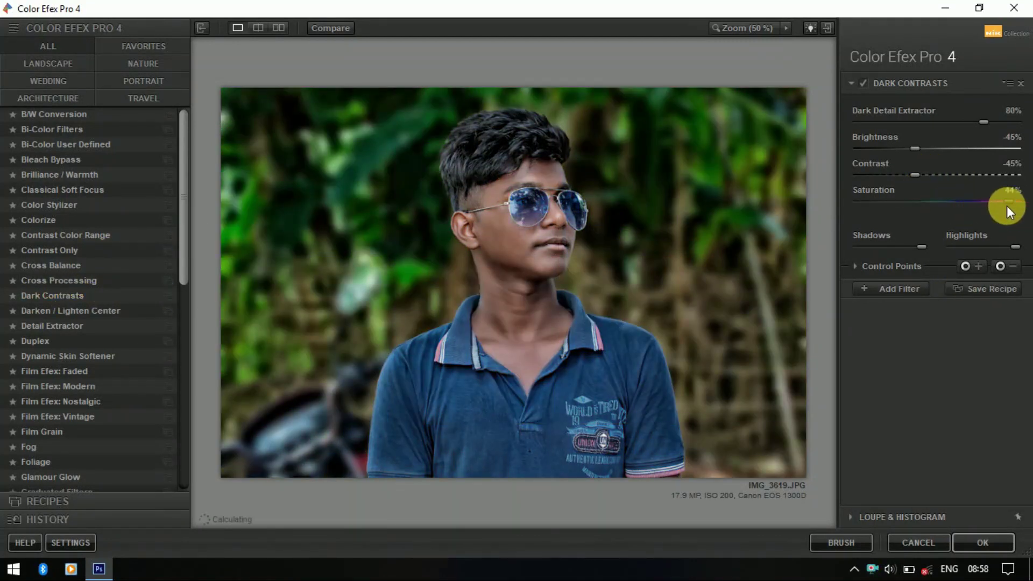
drag(1007, 206, 975, 208)
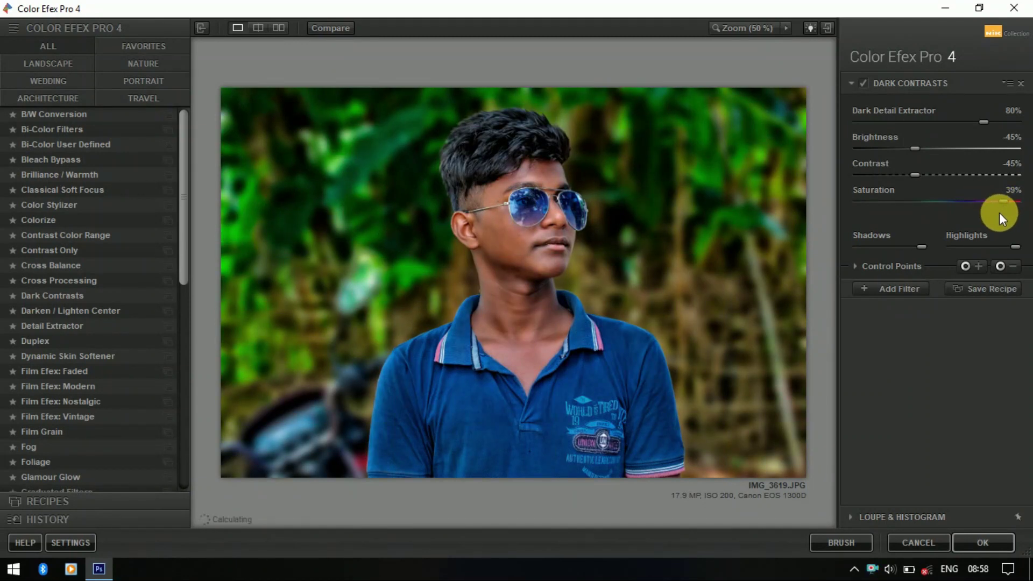
drag(915, 175, 927, 189)
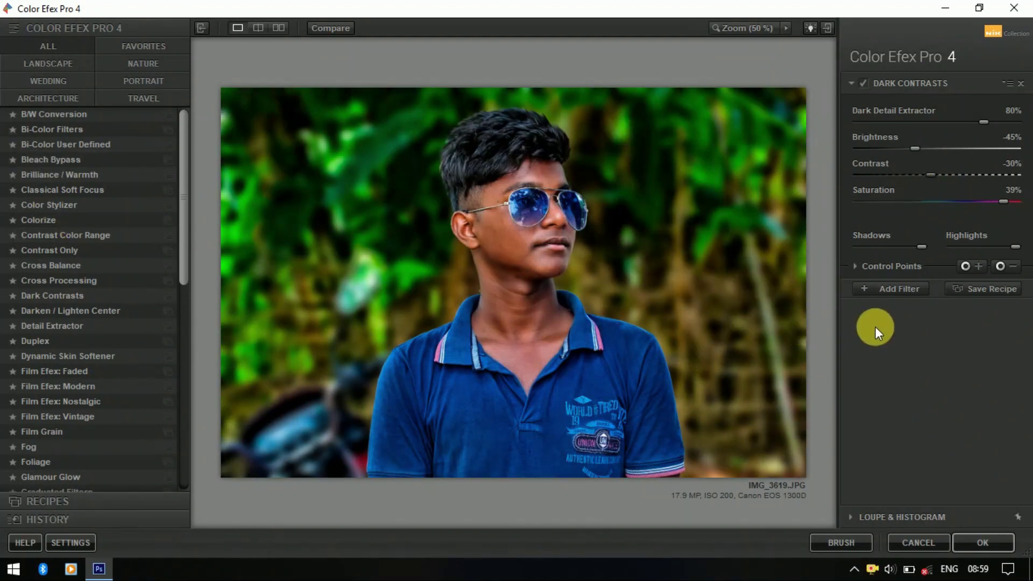
Step: Add a Contrast Color Range filter with Brightness 9% and Contrast 43%
click(889, 290)
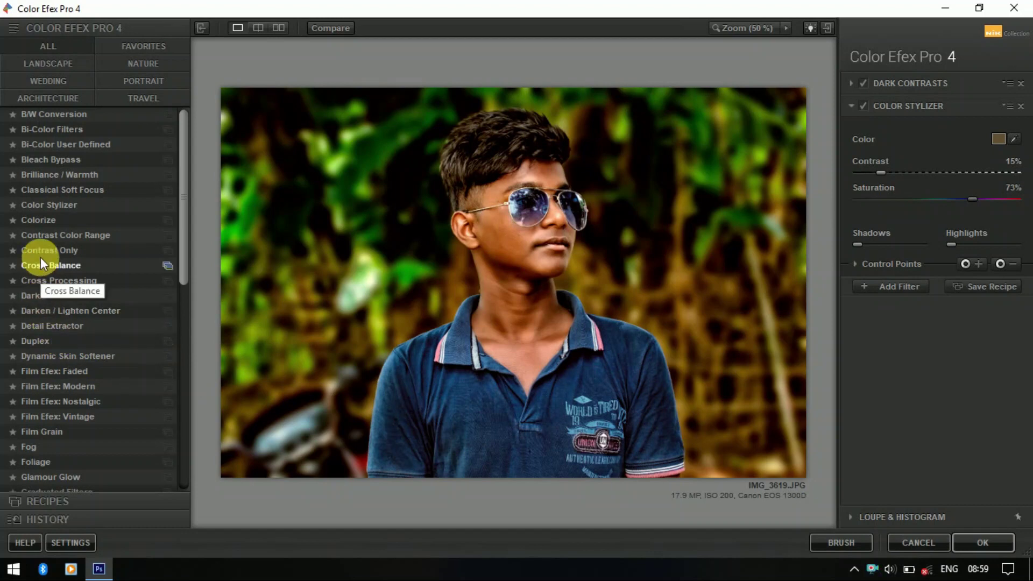
click(37, 220)
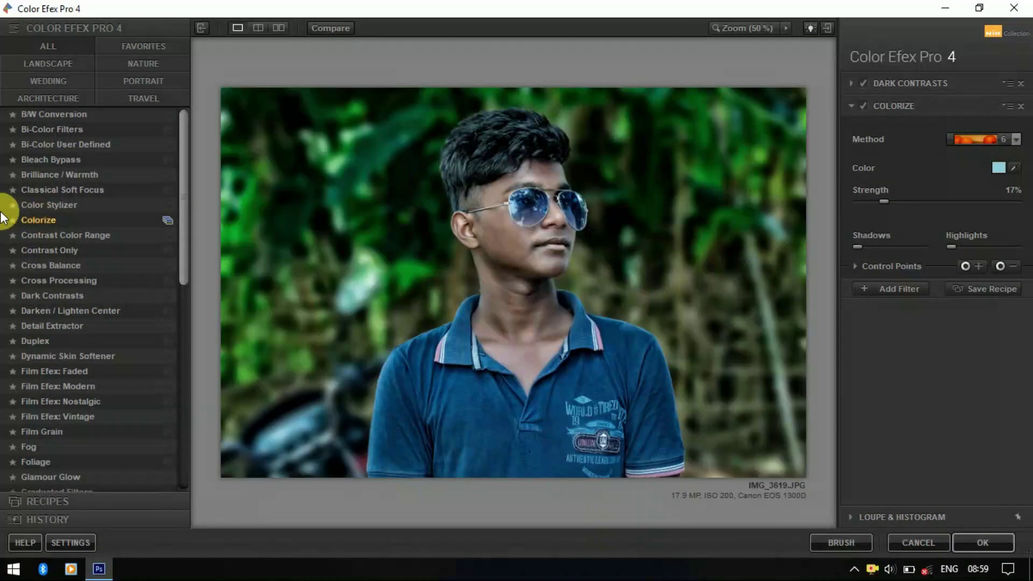
click(53, 235)
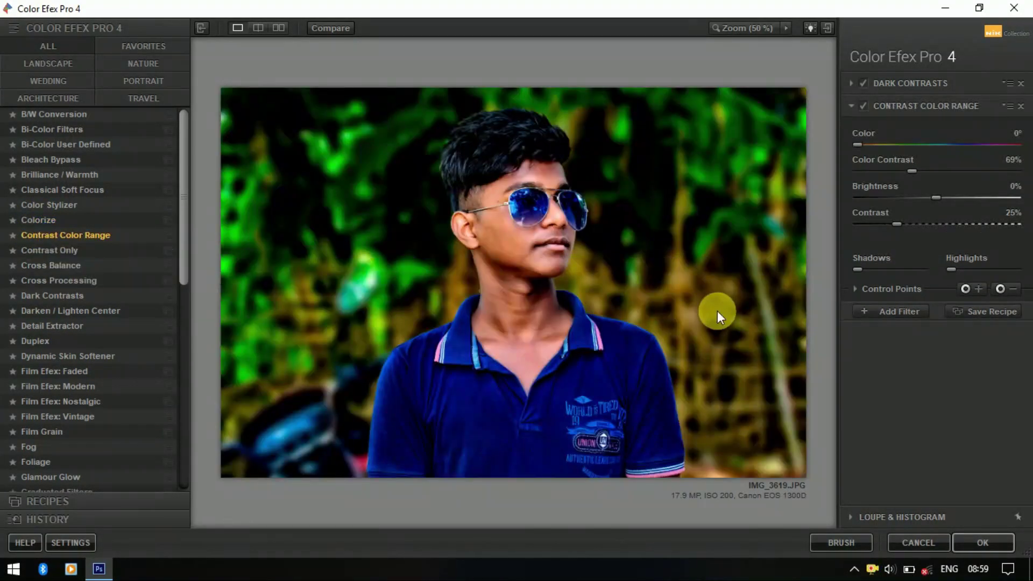
drag(979, 198, 943, 202)
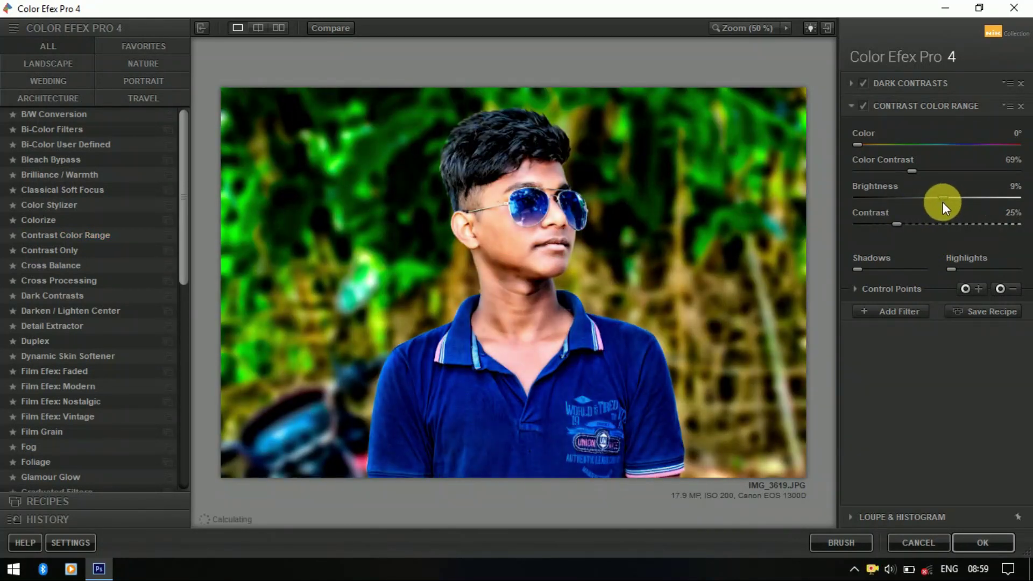
drag(903, 221, 938, 223)
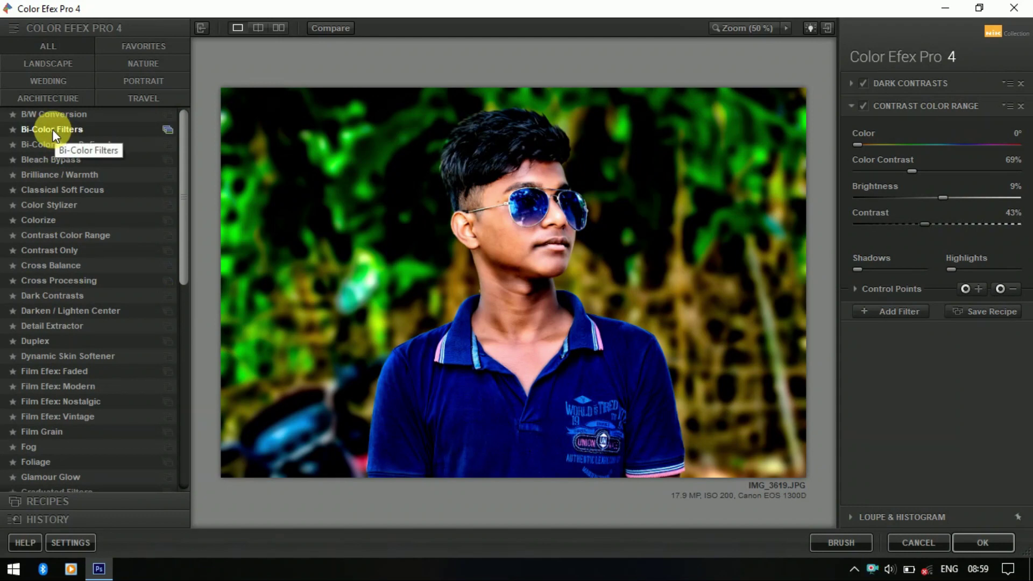
Step: Preview the Ink filter, revert to Contrast Color Range, and apply the filters
scroll(33, 429, down, 2)
scroll(33, 431, down, 2)
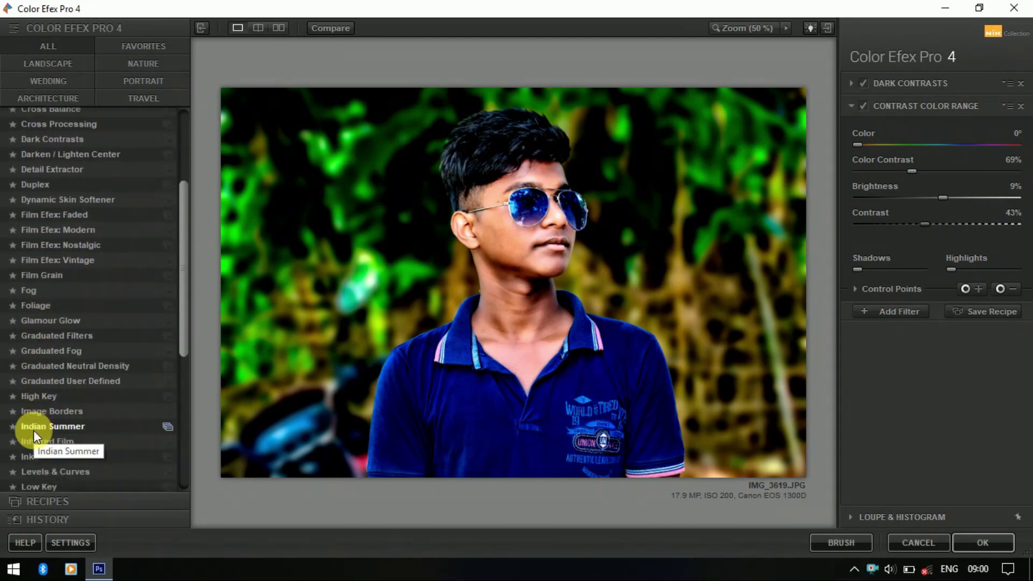
scroll(33, 431, down, 1)
click(57, 409)
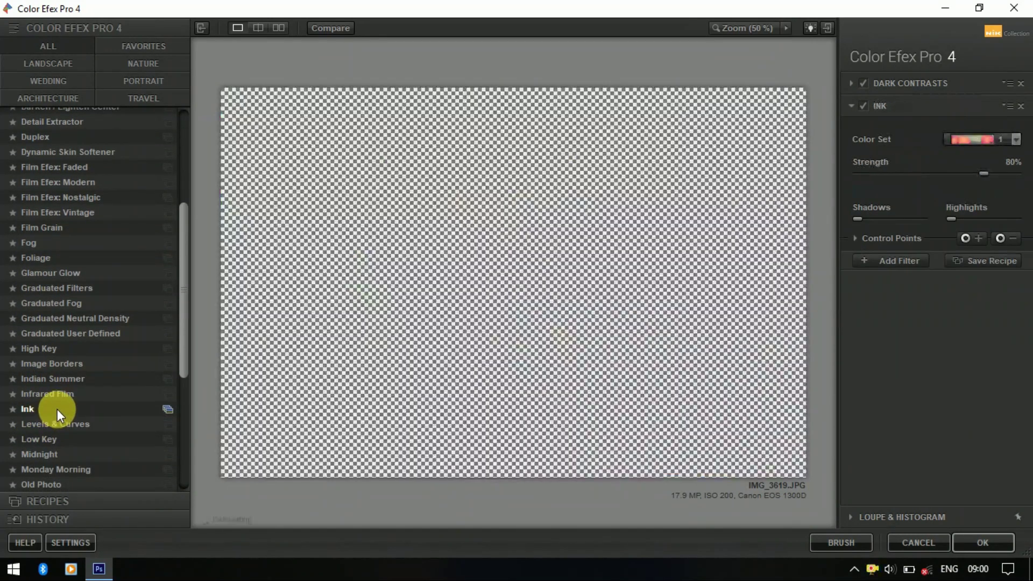
scroll(57, 409, up, 2)
scroll(57, 409, up, 1)
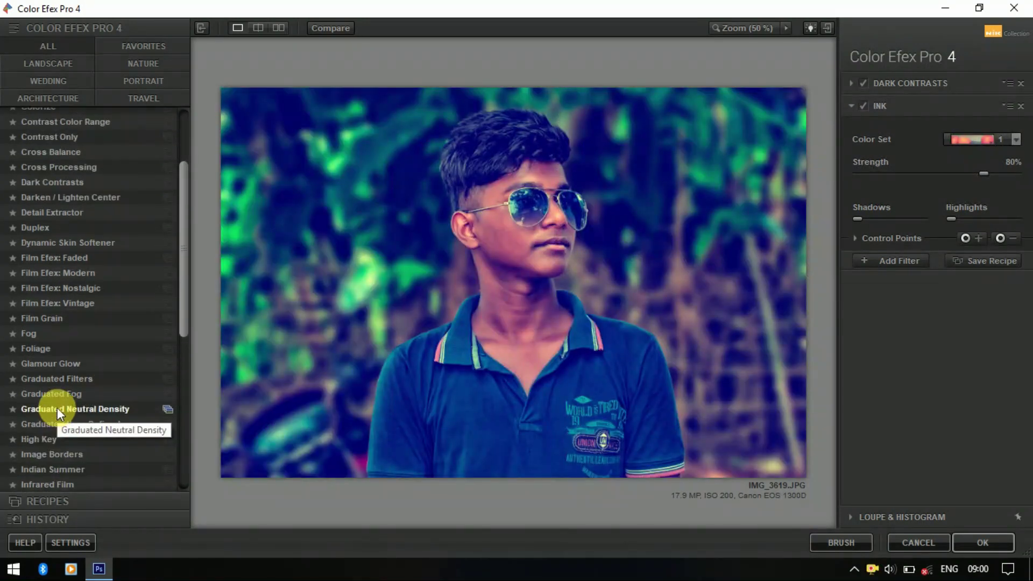
key(ctrl+z)
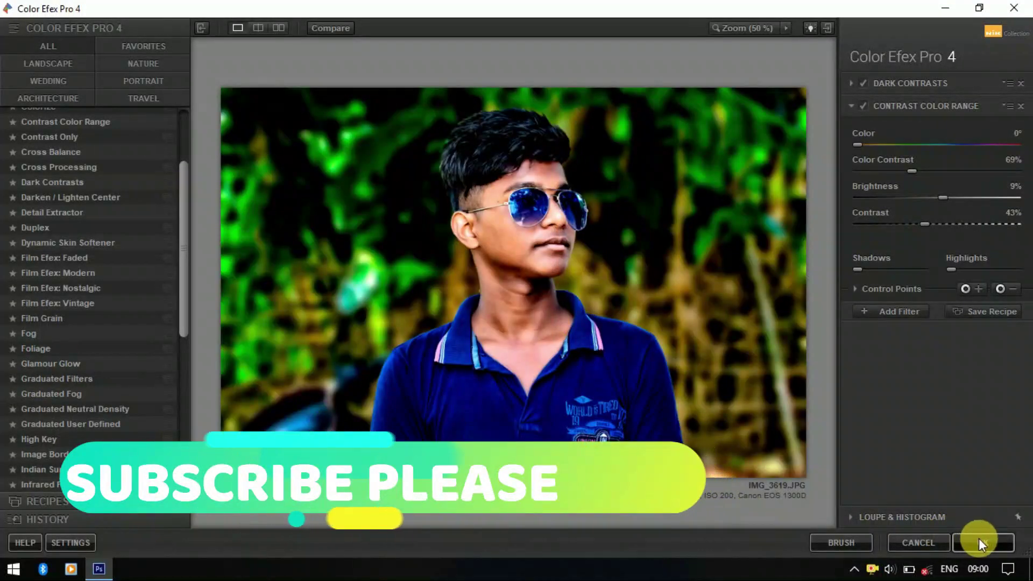
click(982, 541)
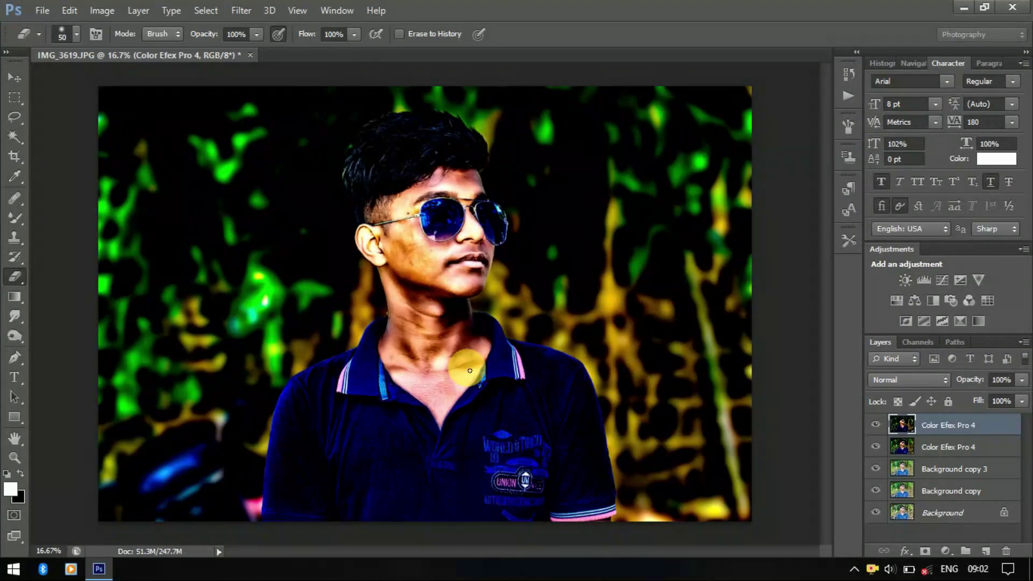
Step: Hide the top Color Efex layer and make the second Color Efex layer active
click(875, 424)
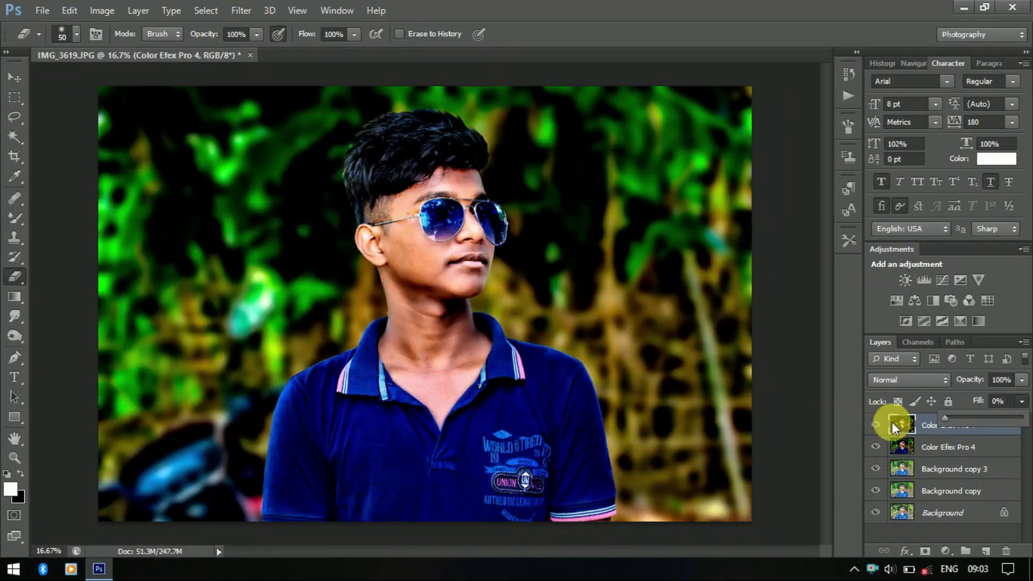
click(876, 424)
key(alt+bracketleft)
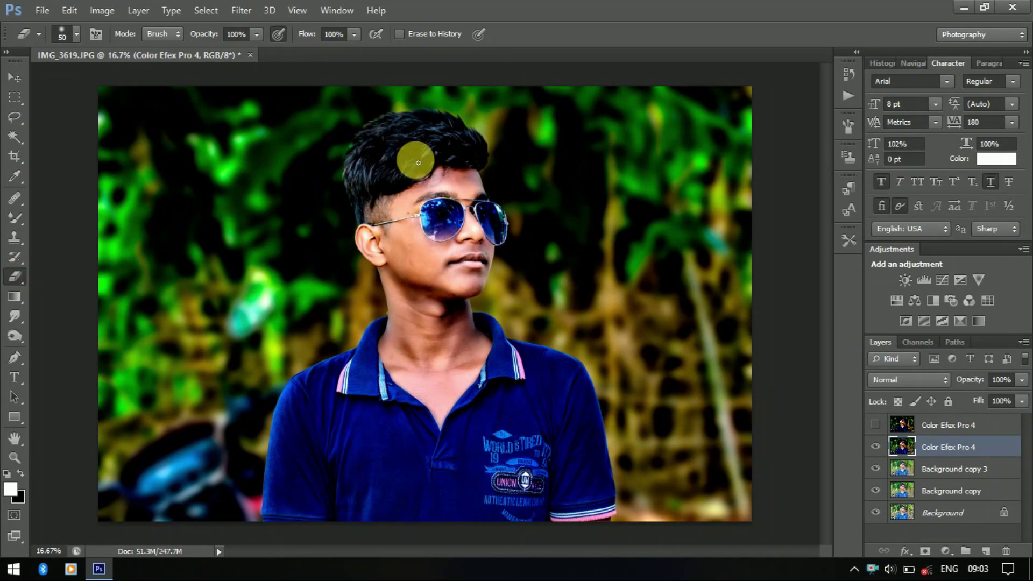
scroll(425, 178, up, 2)
scroll(438, 330, up, 5)
scroll(454, 115, down, 3)
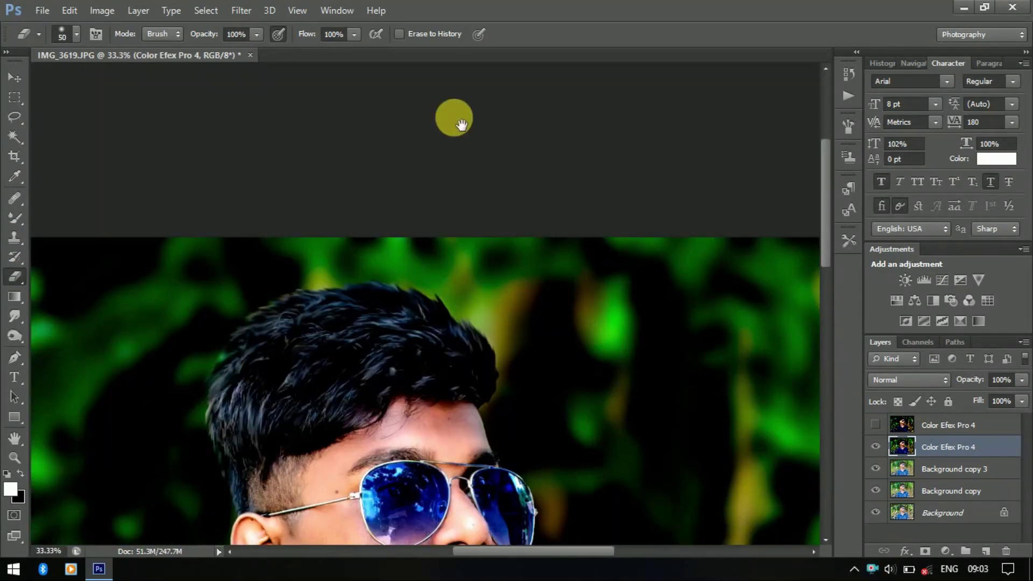
scroll(449, 309, down, 2)
Step: Set the Eraser to 67% opacity and erase the filter effect from the cheek
drag(256, 34, 233, 51)
key(bracketleft)
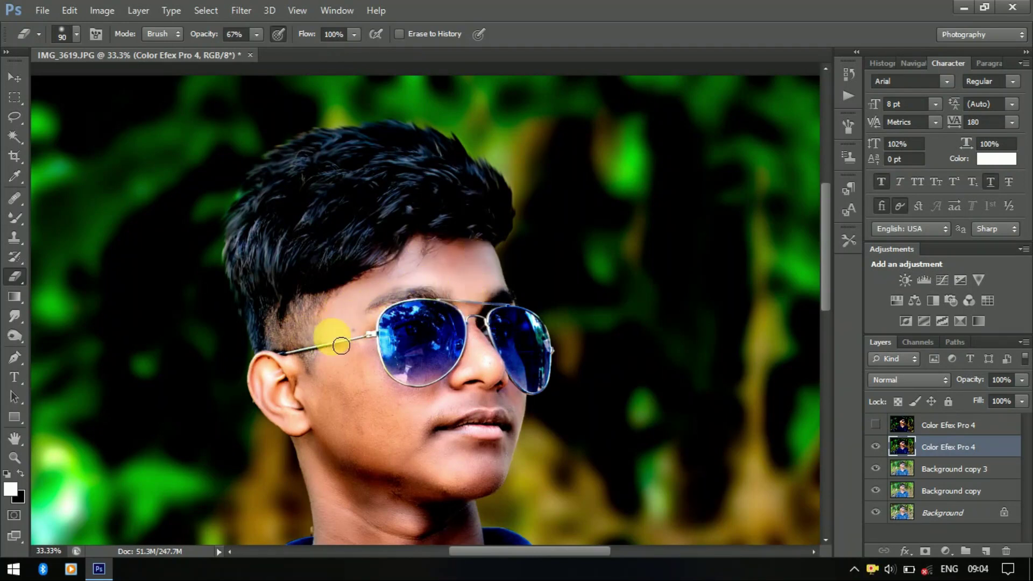
drag(340, 344, 375, 372)
mouse_move(438, 407)
mouse_down()
mouse_move(369, 422)
mouse_move(311, 330)
mouse_move(311, 369)
mouse_up()
key(bracketright)
key(bracketright)
scroll(323, 404, down, 3)
drag(328, 440, 473, 376)
scroll(429, 383, down, 3)
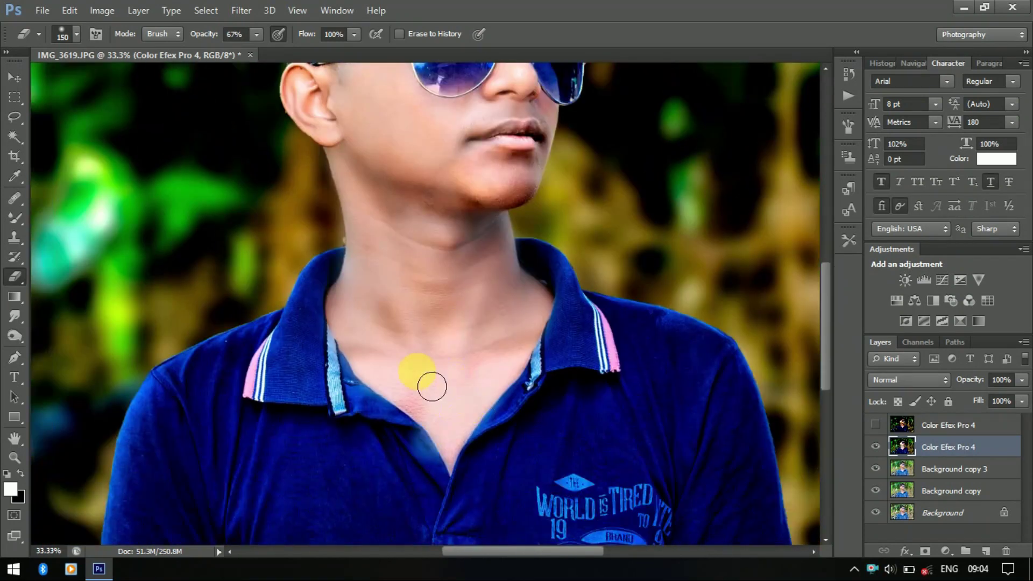
scroll(355, 250, up, 2)
Step: Fit the photo to the window, work over the face and neck, then deselect and set an 80 brush
key(ctrl+0)
key(w)
drag(439, 371, 472, 194)
drag(415, 235, 403, 357)
key(e)
drag(441, 328, 465, 337)
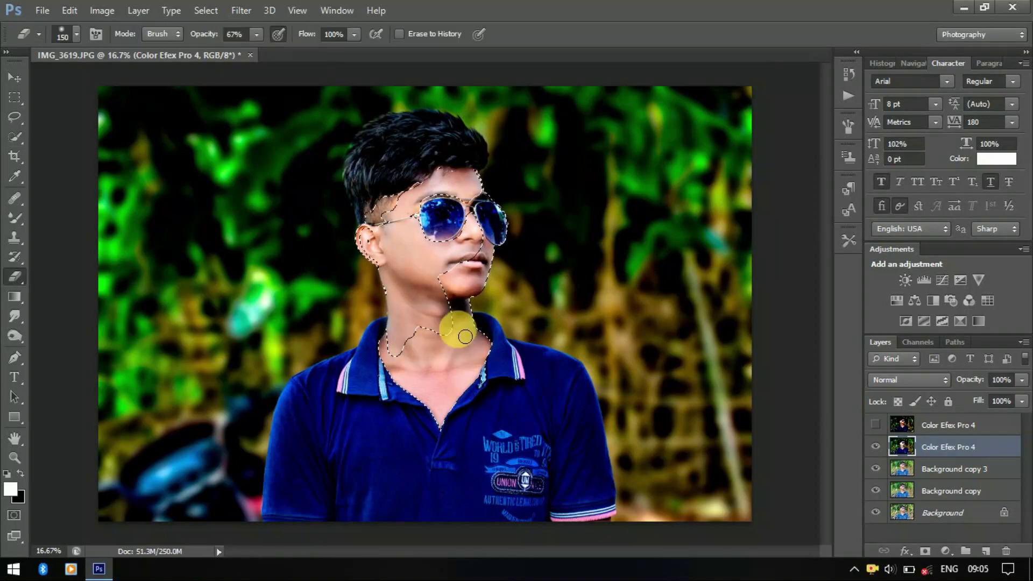
key(ctrl+d)
scroll(479, 291, up, 3)
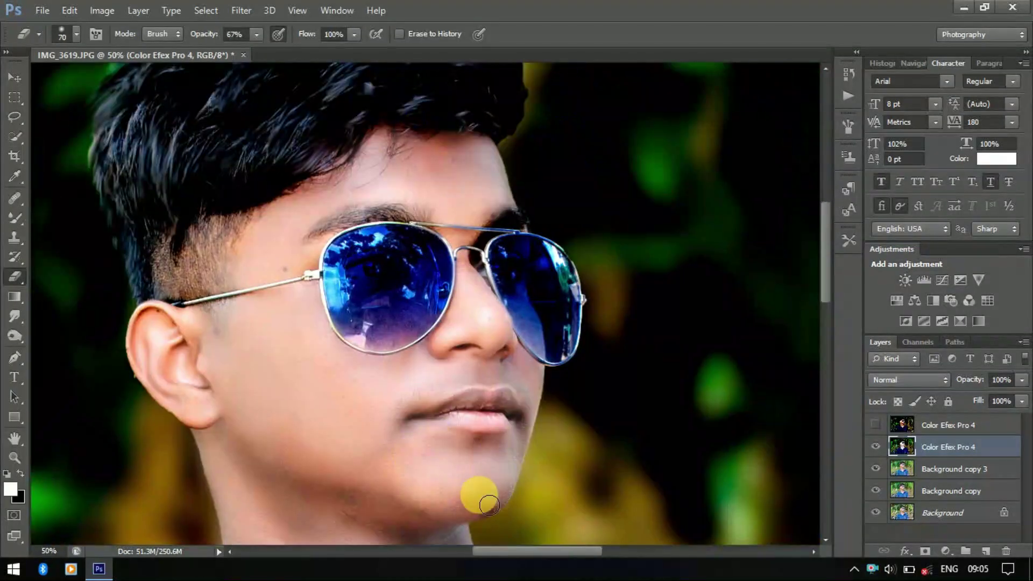
scroll(480, 491, down, 1)
key(bracketleft)
key(bracketleft)
key(bracketleft)
key(bracketright)
Step: Erase the filter effect across the neck, then toggle layer visibility to compare and restore it
scroll(392, 472, up, 3)
scroll(461, 403, up, 3)
drag(226, 530, 274, 422)
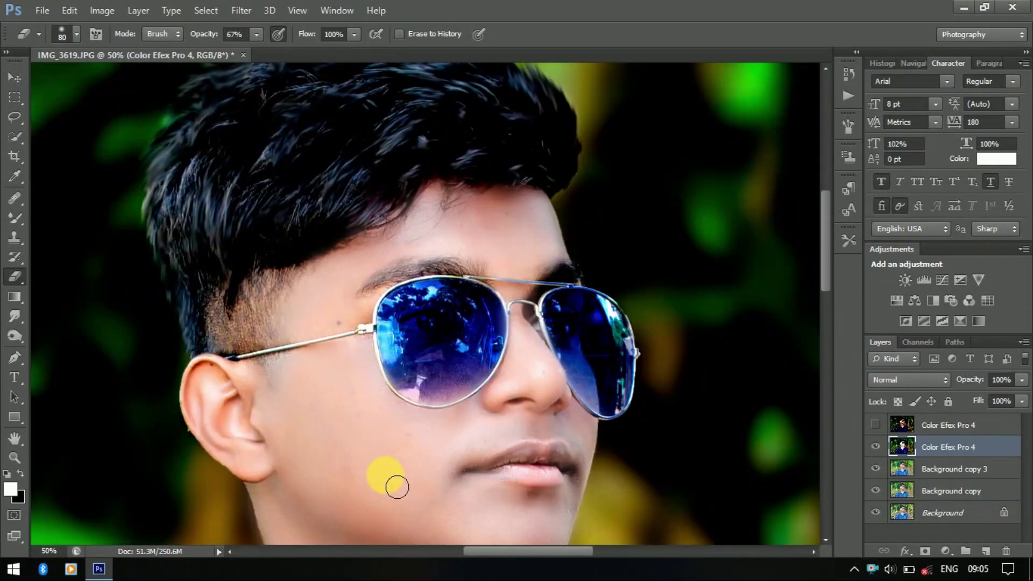
scroll(300, 508, down, 3)
scroll(403, 454, down, 3)
scroll(376, 485, down, 4)
scroll(425, 456, down, 2)
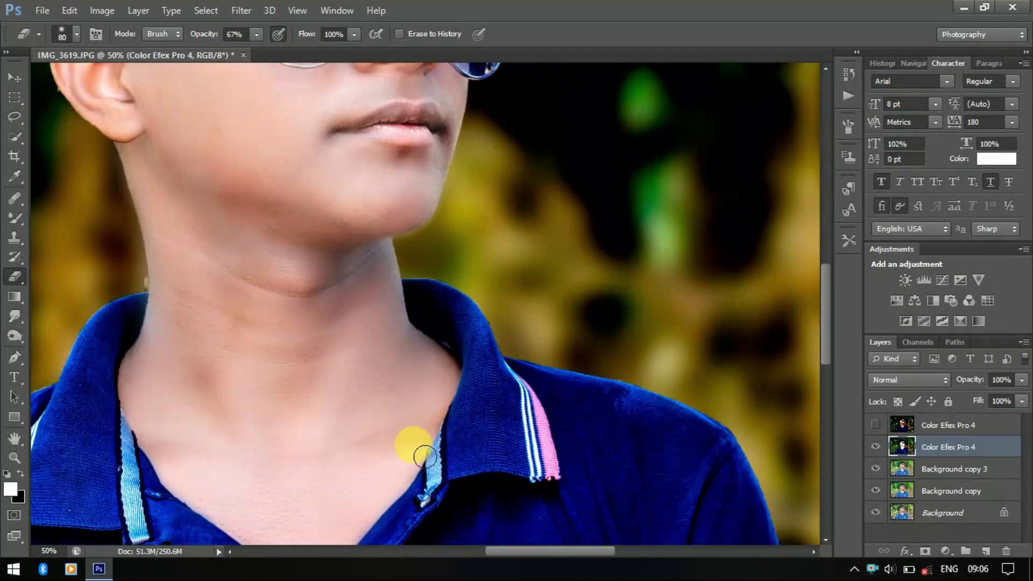
scroll(235, 442, up, 2)
drag(245, 434, 296, 422)
scroll(330, 403, up, 1)
scroll(282, 455, up, 4)
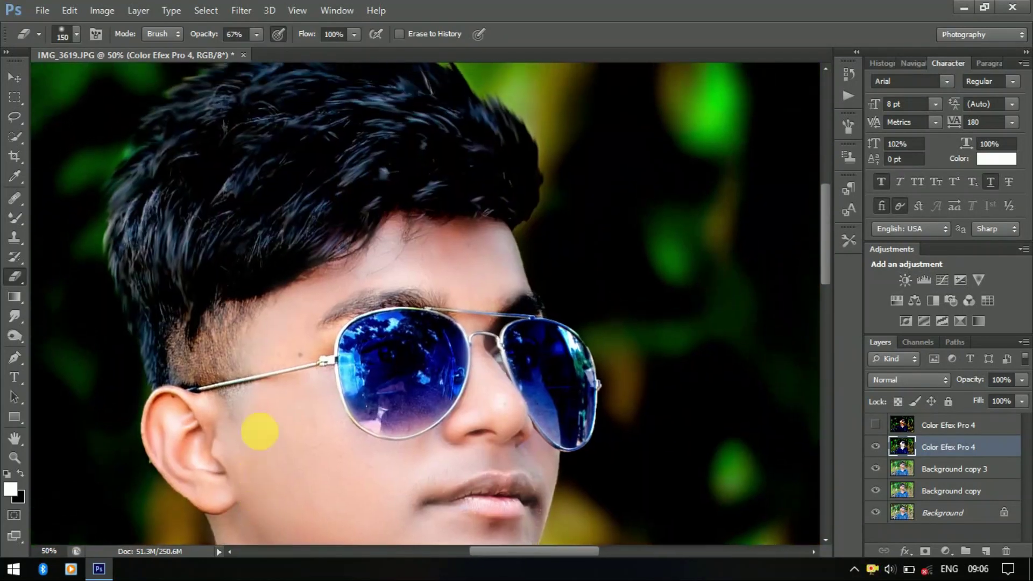
scroll(291, 441, down, 2)
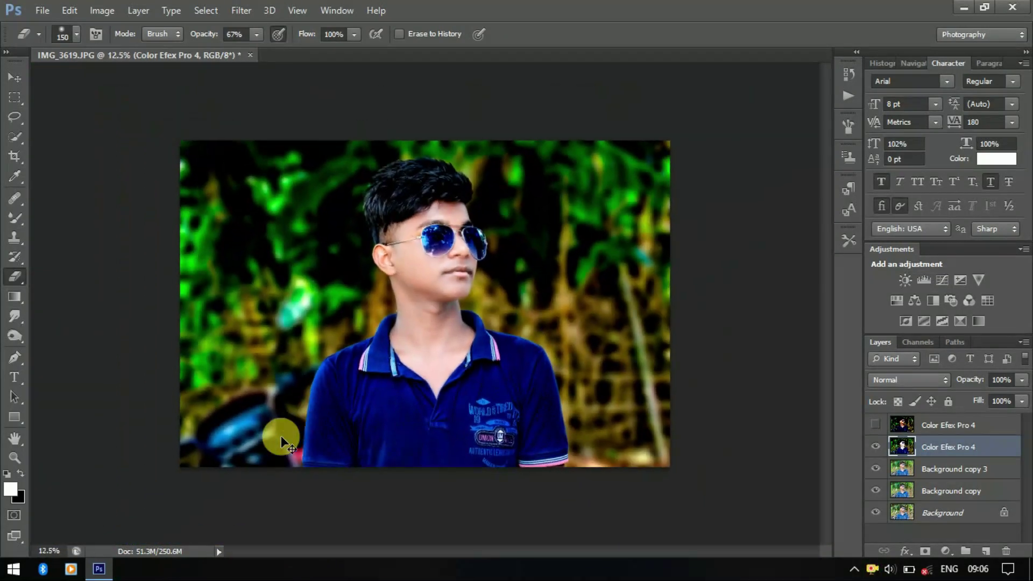
scroll(281, 436, down, 1)
scroll(281, 436, down, 1)
scroll(281, 436, up, 1)
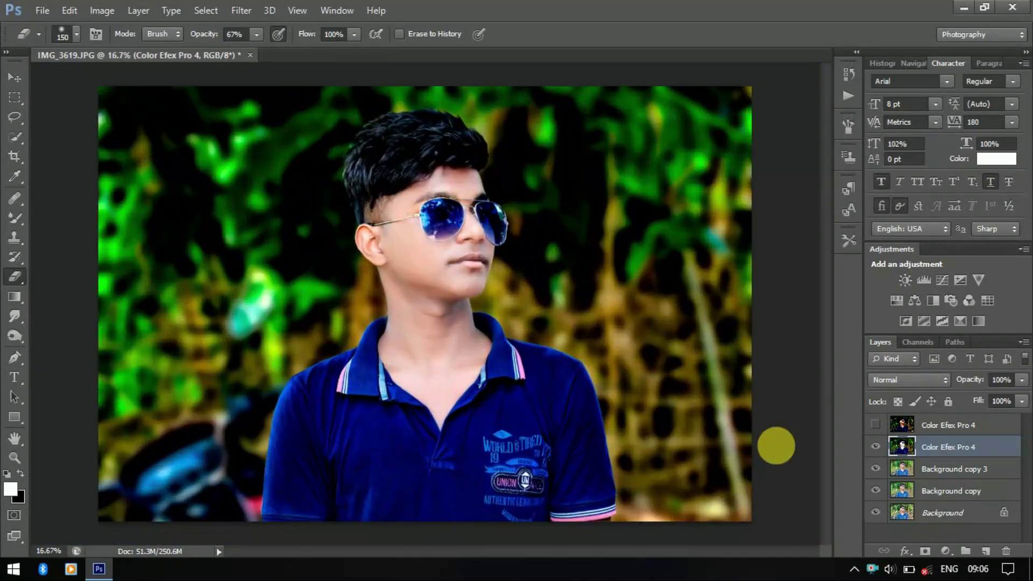
click(876, 430)
click(878, 447)
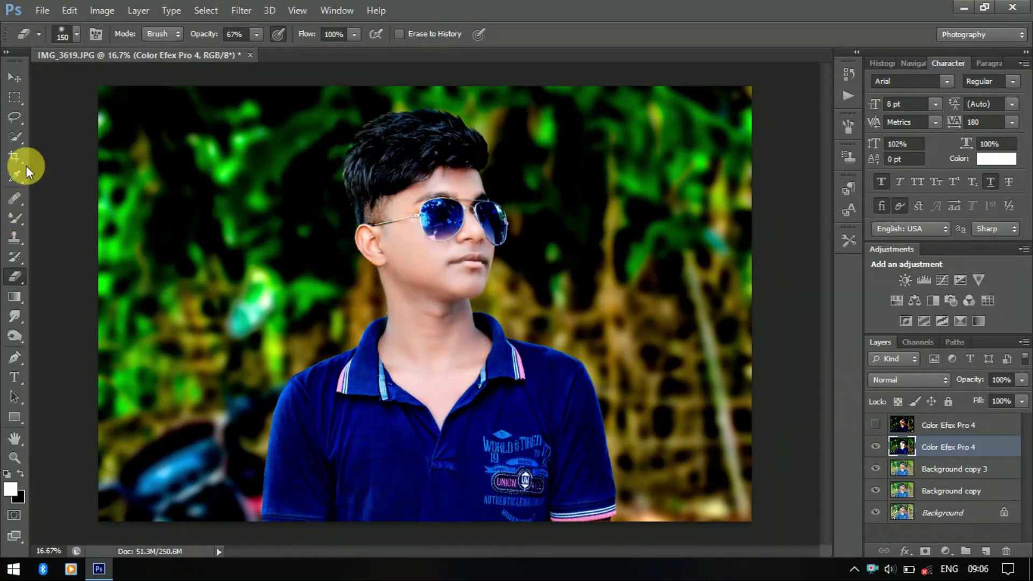
Step: Quick-select the shirt, sleeve, neck and collar, using a 90-size brush around the collar
click(12, 141)
drag(309, 524, 472, 527)
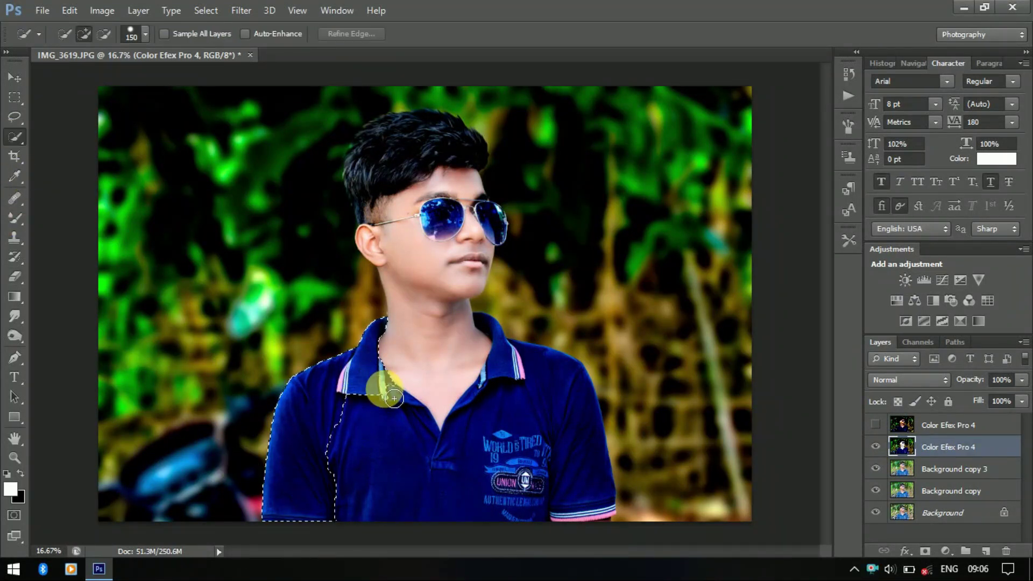
mouse_move(471, 441)
mouse_down()
mouse_move(501, 341)
mouse_move(565, 397)
mouse_move(599, 498)
mouse_up()
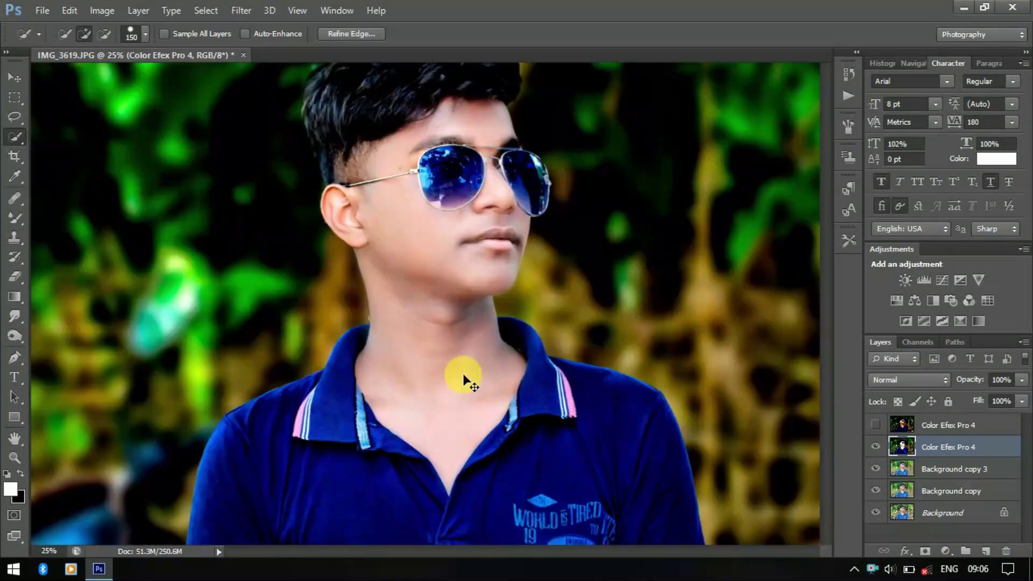
key(ctrl+plus)
drag(461, 380, 412, 365)
drag(491, 253, 508, 287)
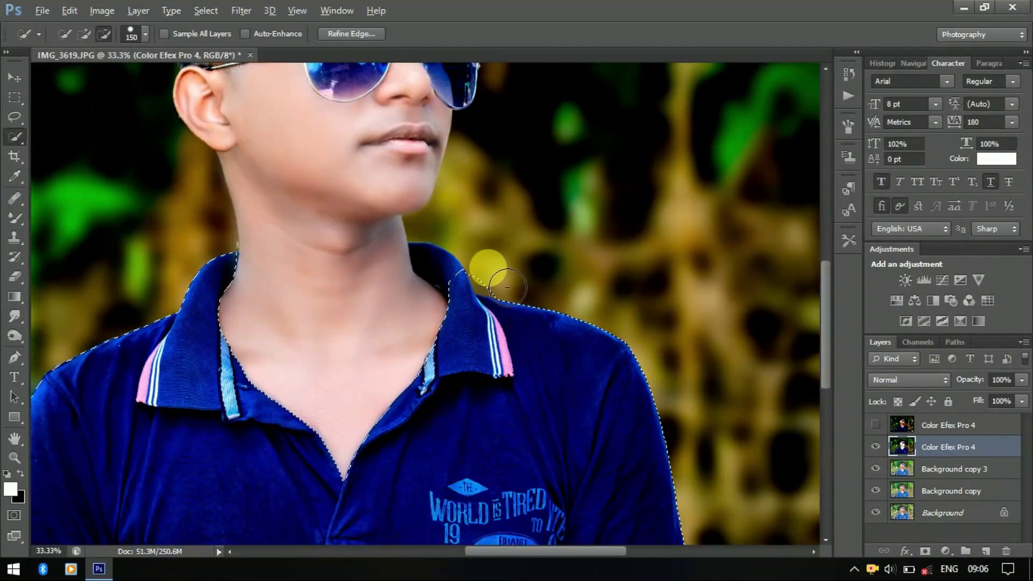
key(bracketleft)
key(bracketleft)
key(bracketleft)
drag(446, 346, 456, 277)
key(ctrl+minus)
key(ctrl+minus)
key(ctrl+minus)
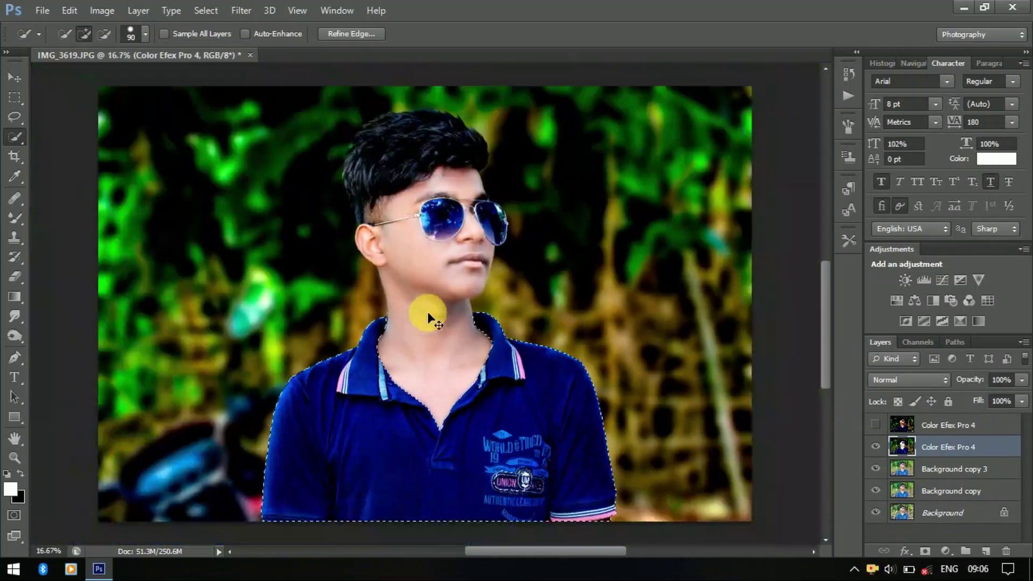
key(ctrl+minus)
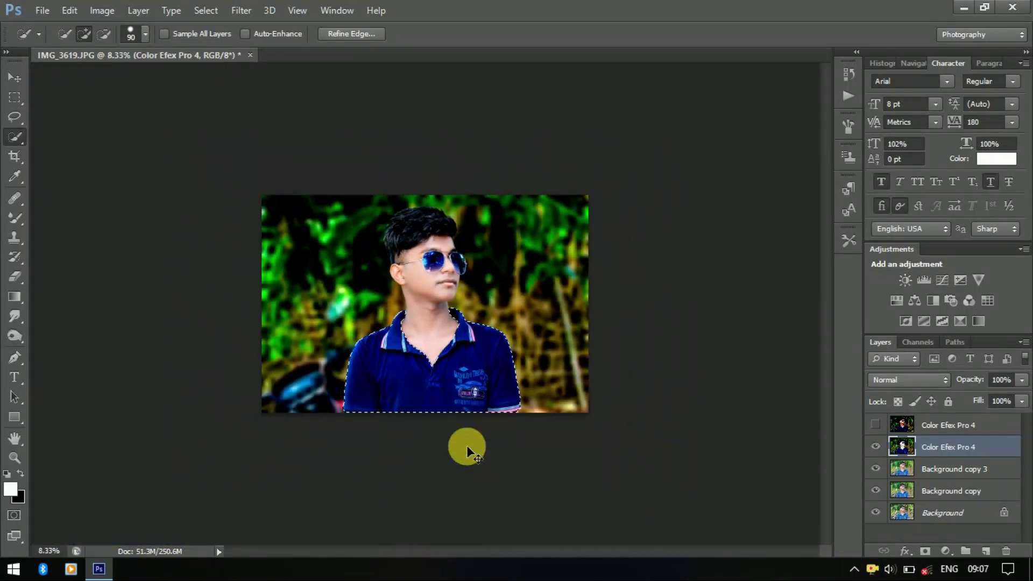
key(ctrl+plus)
key(ctrl+plus)
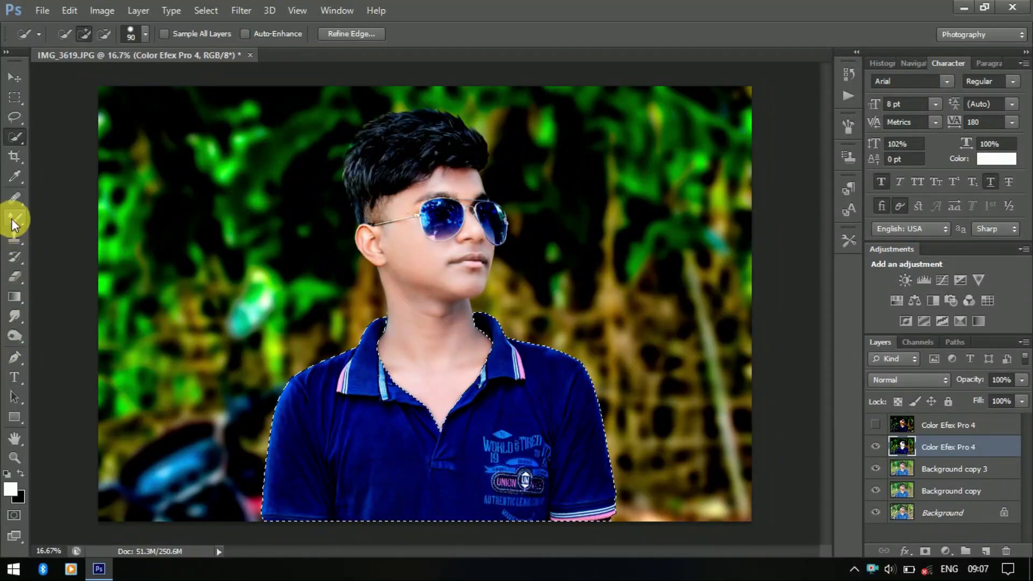
Step: Set the Brush foreground colour to cyan and add a new empty layer
click(15, 217)
click(10, 488)
click(1006, 248)
key(bracketleft)
key(bracketleft)
key(bracketleft)
click(985, 551)
Step: Paint cyan over the shirt, set Layer 1 to Color then Soft Light, then select Color Efex Pro 4
mouse_move(404, 484)
mouse_down()
mouse_move(422, 484)
mouse_move(348, 385)
mouse_move(595, 549)
mouse_move(561, 469)
mouse_move(261, 415)
mouse_up()
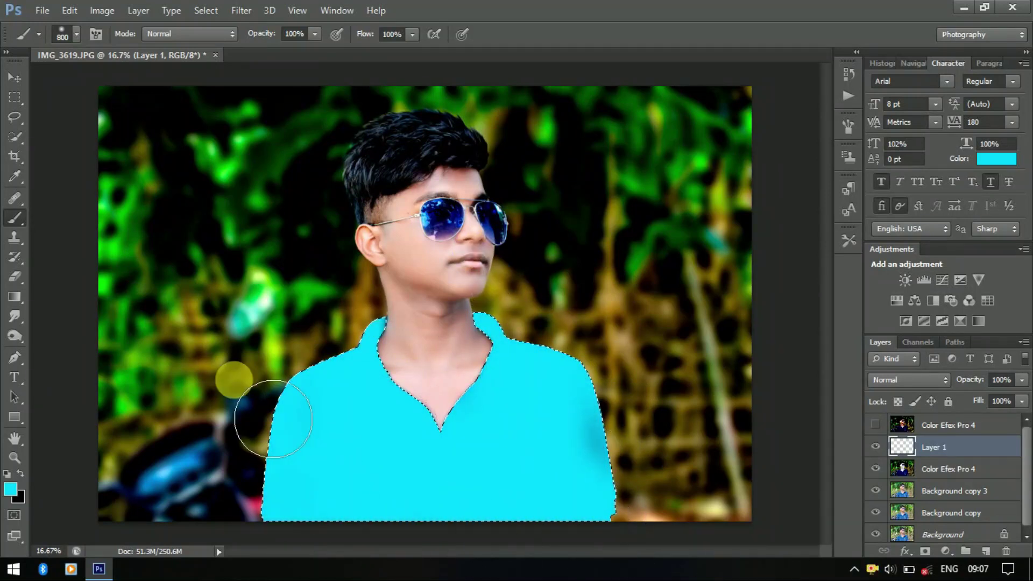
click(887, 380)
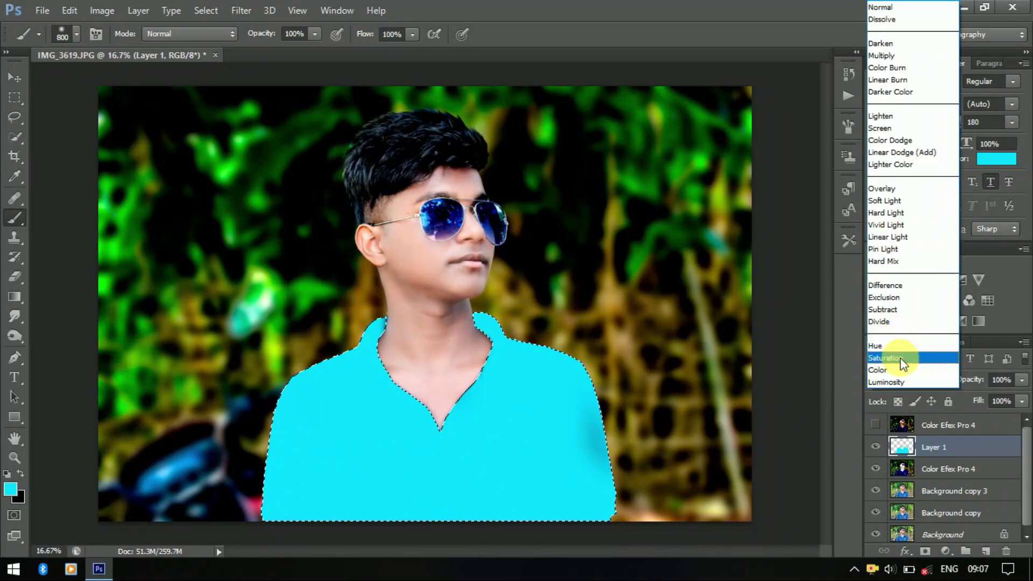
click(899, 357)
click(892, 380)
click(875, 200)
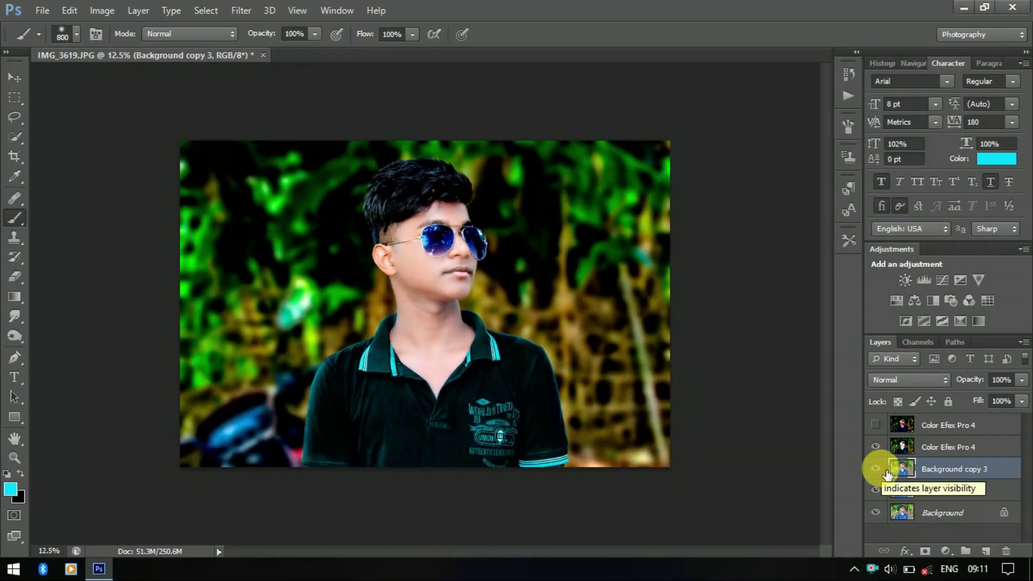
click(887, 472)
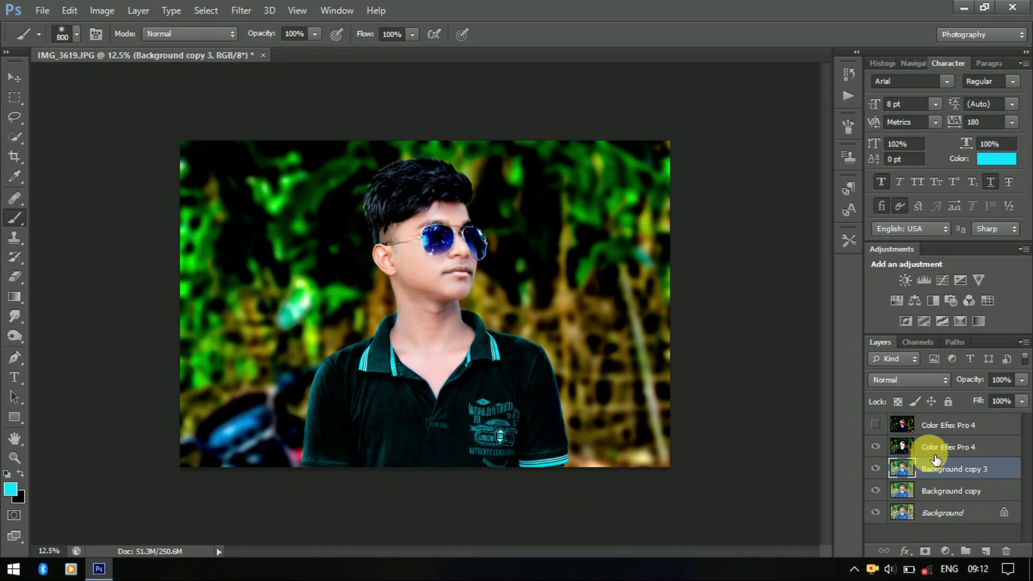
click(944, 448)
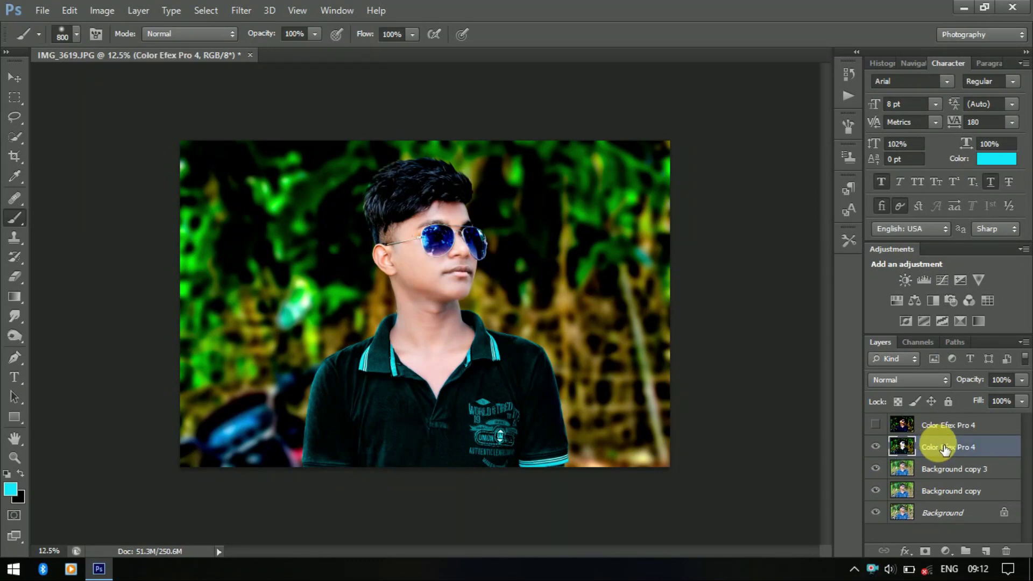
Step: Quick-select both sides of the background, subtract the lens and hair, then preview Levels midtones at 1.75
click(19, 135)
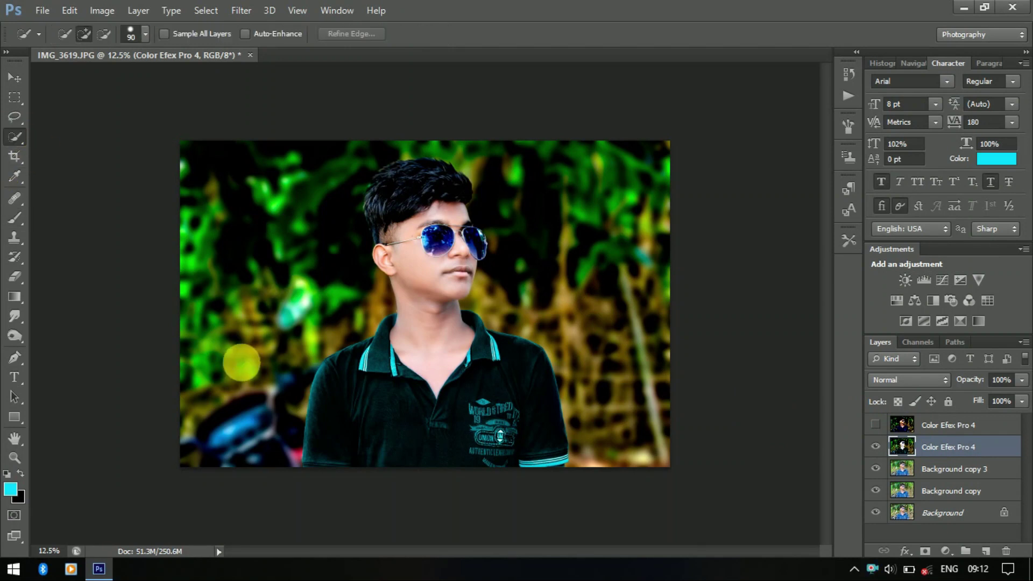
drag(286, 217, 355, 154)
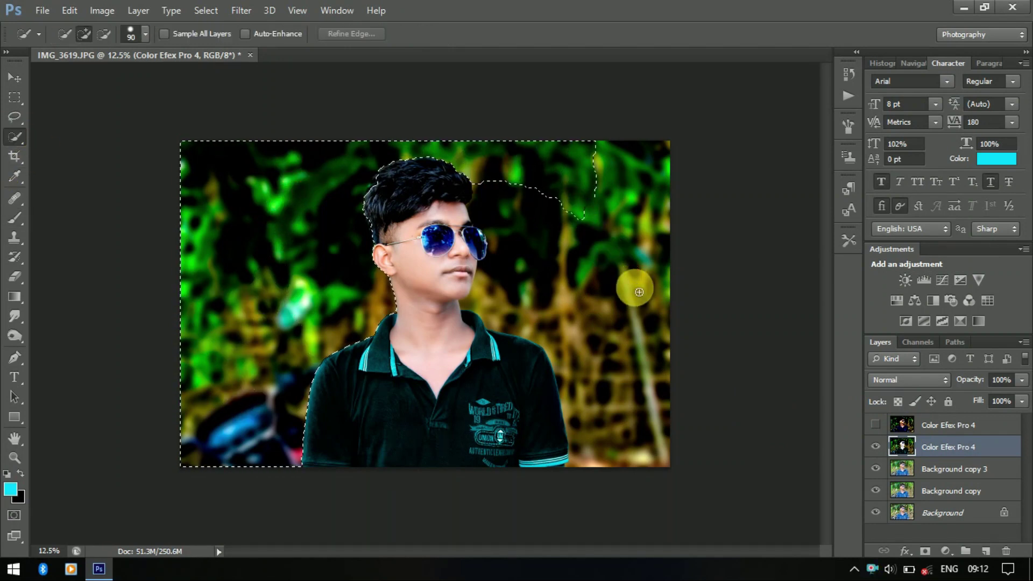
drag(542, 182, 533, 249)
scroll(532, 248, up, 2)
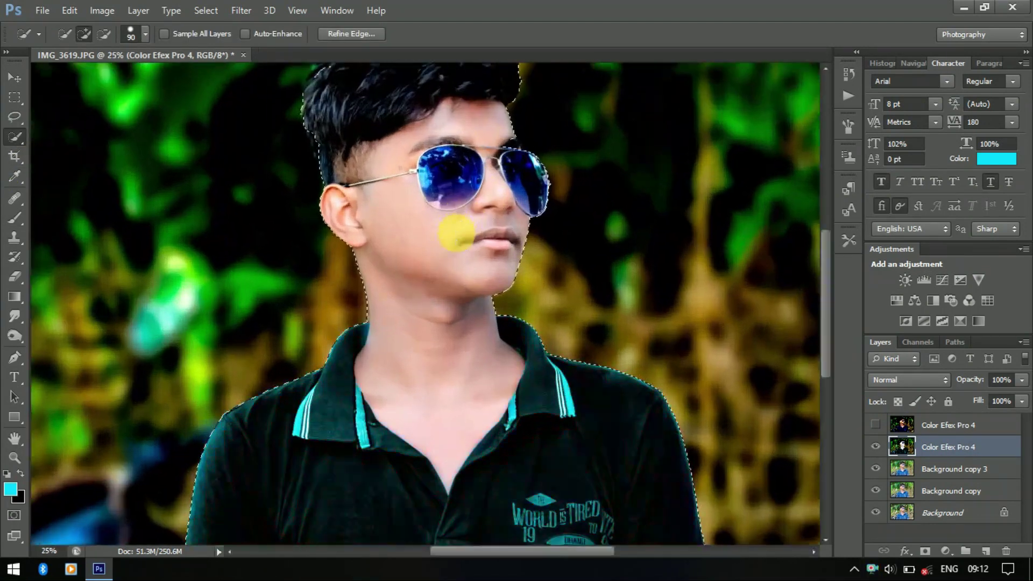
key(bracketright)
key(bracketright)
key(bracketright)
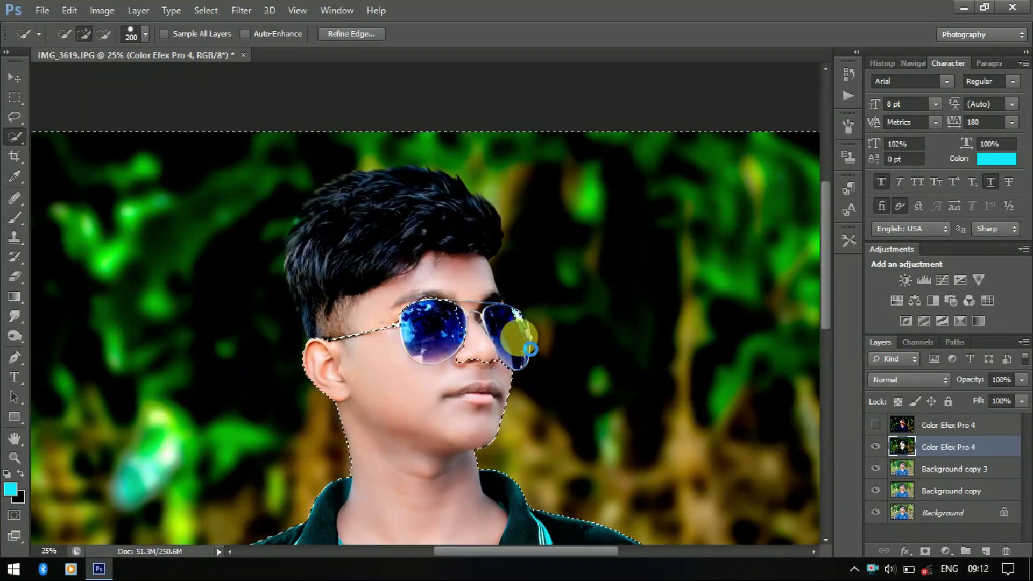
drag(530, 350, 491, 308)
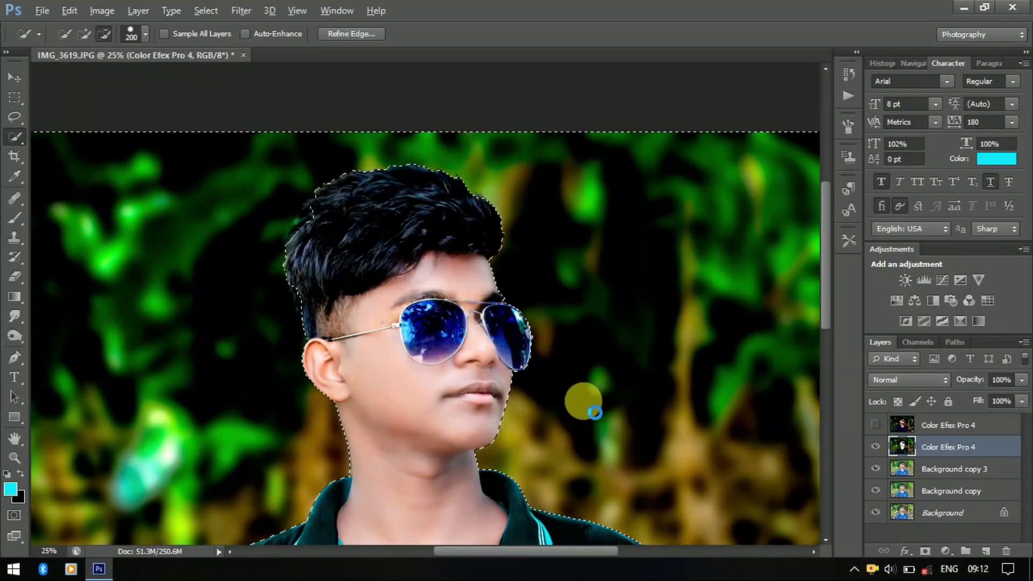
scroll(586, 387, down, 2)
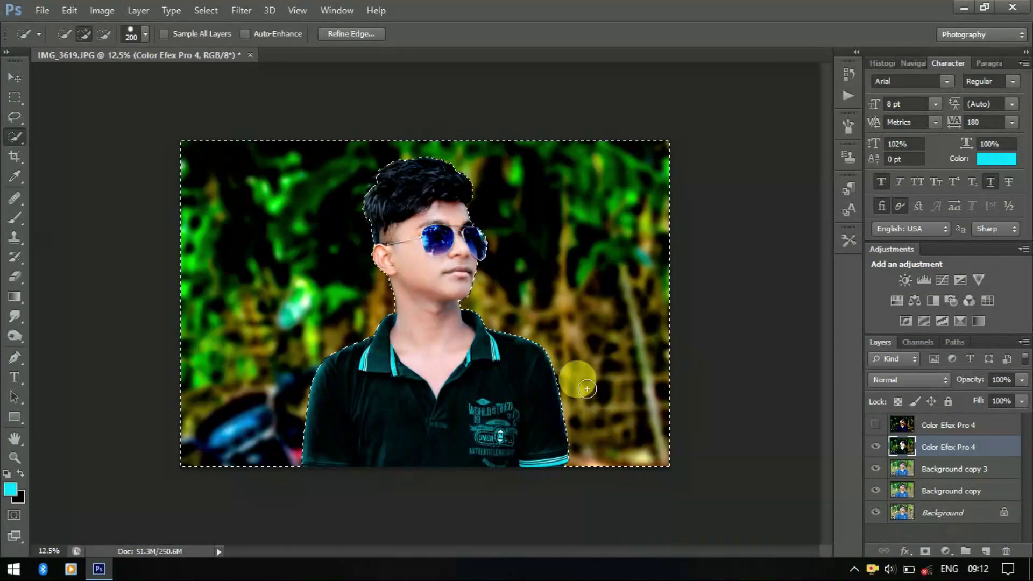
key(ctrl+l)
mouse_move(815, 225)
mouse_down()
mouse_move(829, 230)
mouse_move(776, 226)
mouse_up()
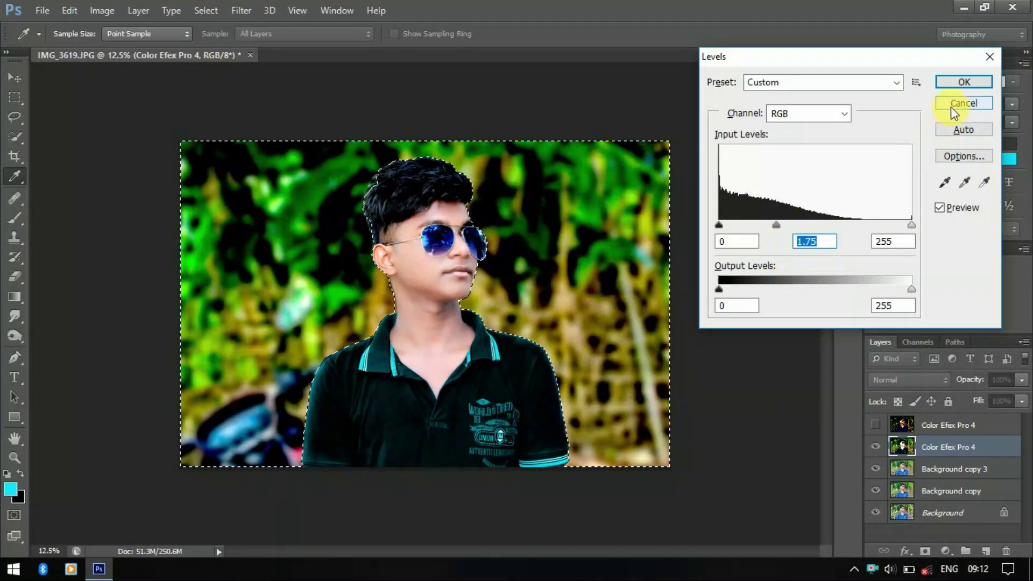
Step: Cancel Levels and apply Color Balance midtones +8, −79, +1 to the background
click(951, 105)
click(101, 11)
click(323, 136)
mouse_move(825, 194)
mouse_down()
mouse_move(768, 183)
mouse_move(914, 209)
mouse_move(757, 201)
mouse_up()
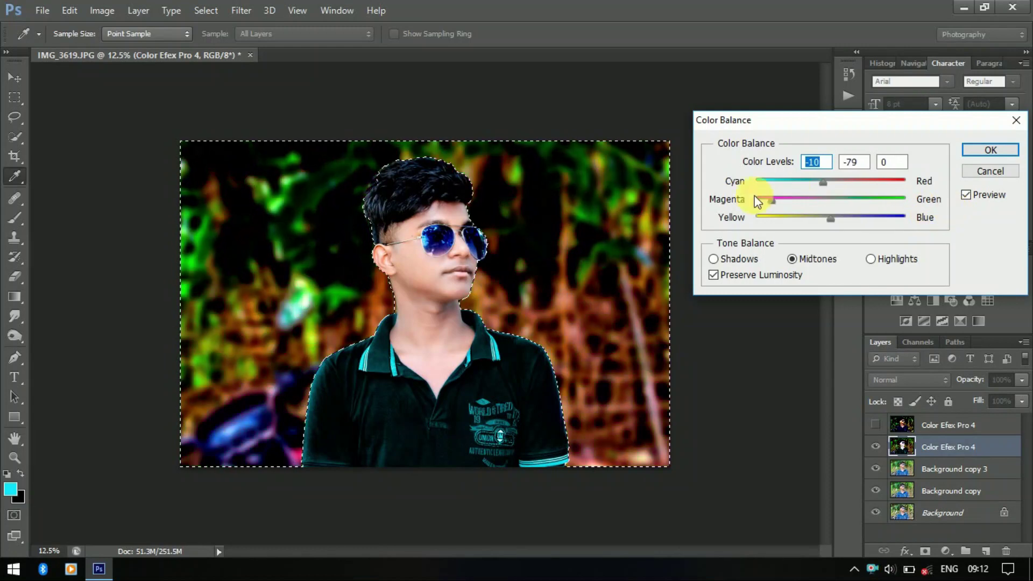
mouse_move(831, 217)
mouse_down()
mouse_move(869, 220)
mouse_move(775, 227)
mouse_up()
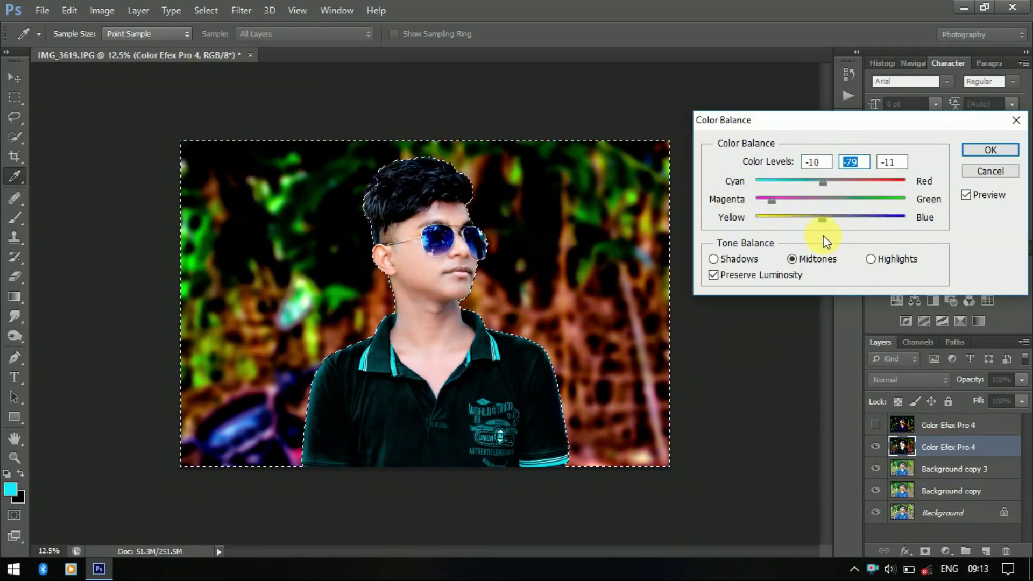
drag(823, 182, 887, 188)
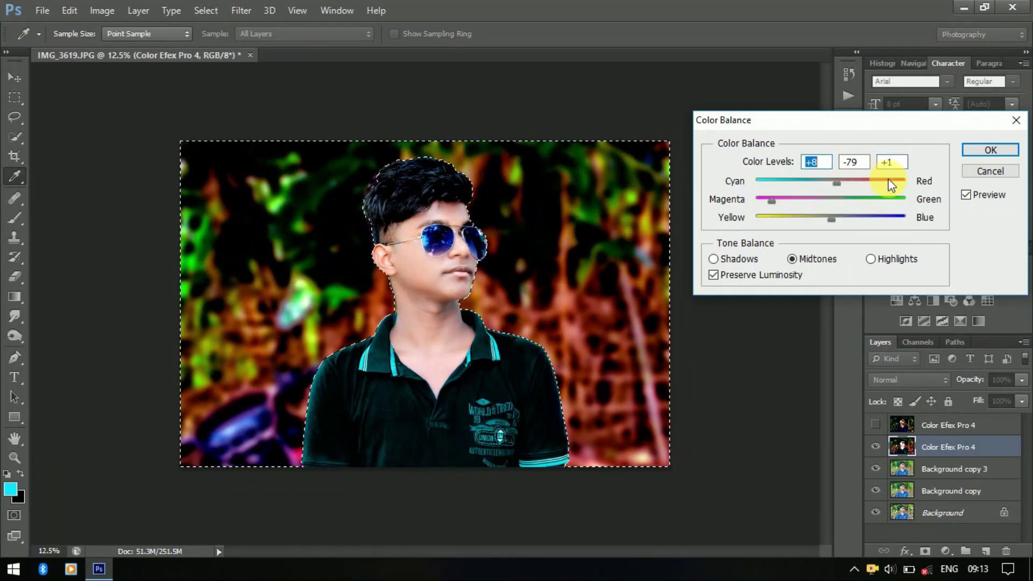
click(991, 151)
key(w)
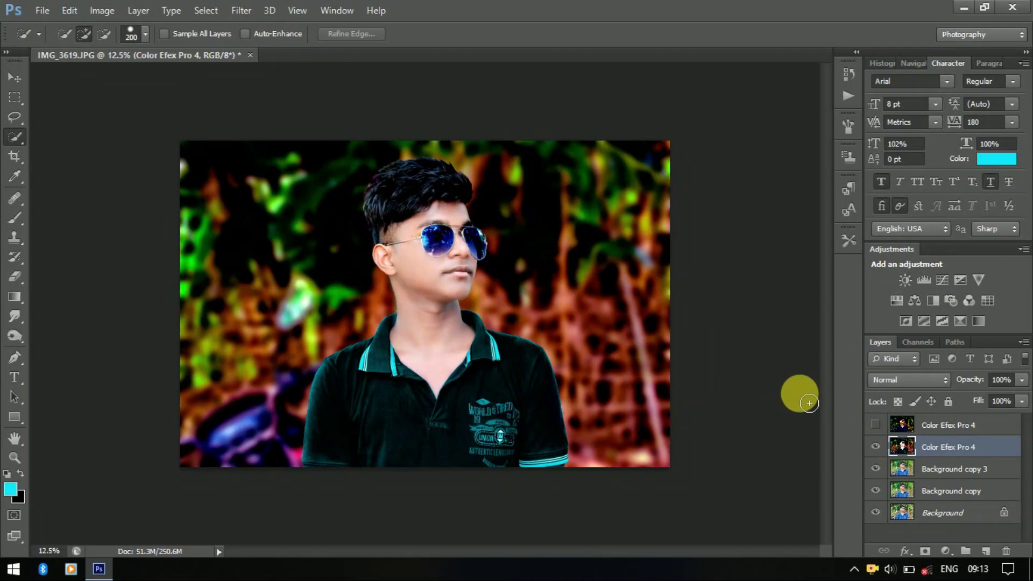
Step: Clear the background selection and zoom in on the sunglasses
key(ctrl+d)
key(ctrl+z)
key(ctrl+d)
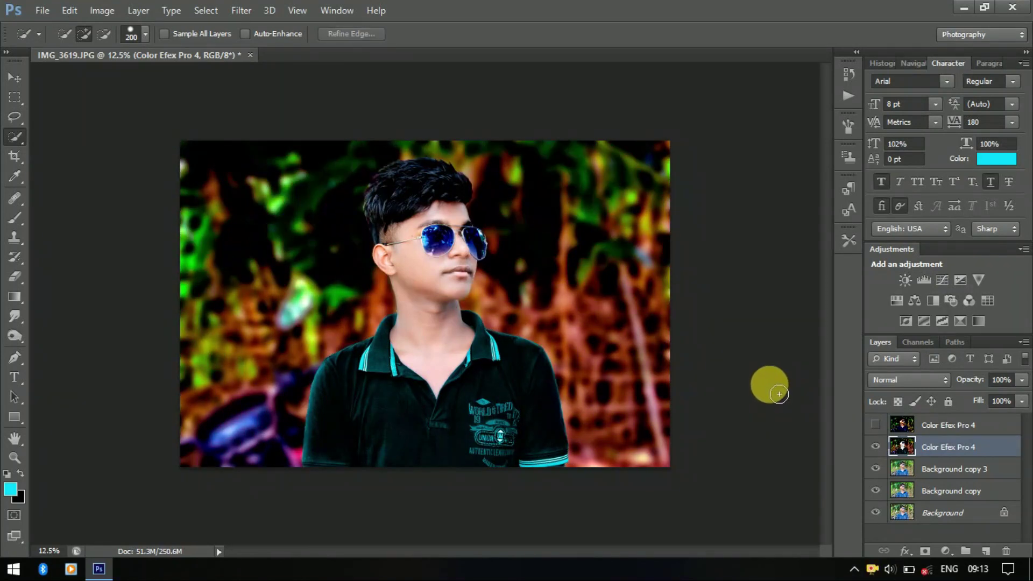
key(ctrl+minus)
key(ctrl+plus)
key(ctrl+plus)
key(ctrl+plus)
key(ctrl+plus)
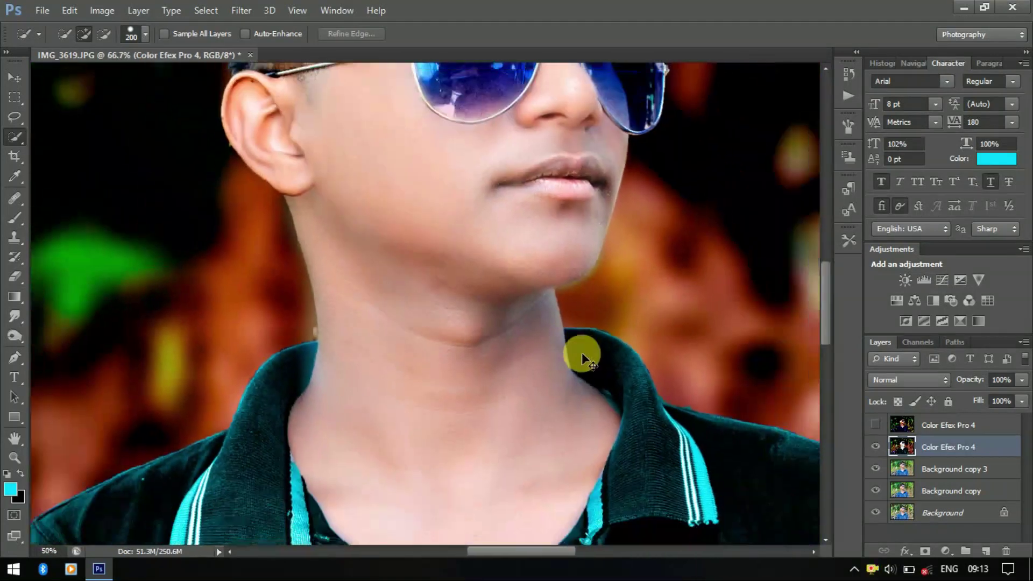
key(ctrl+minus)
key(ctrl+minus)
key(ctrl+minus)
key(ctrl+plus)
key(ctrl+plus)
key(ctrl+plus)
key(ctrl+plus)
drag(496, 179, 272, 359)
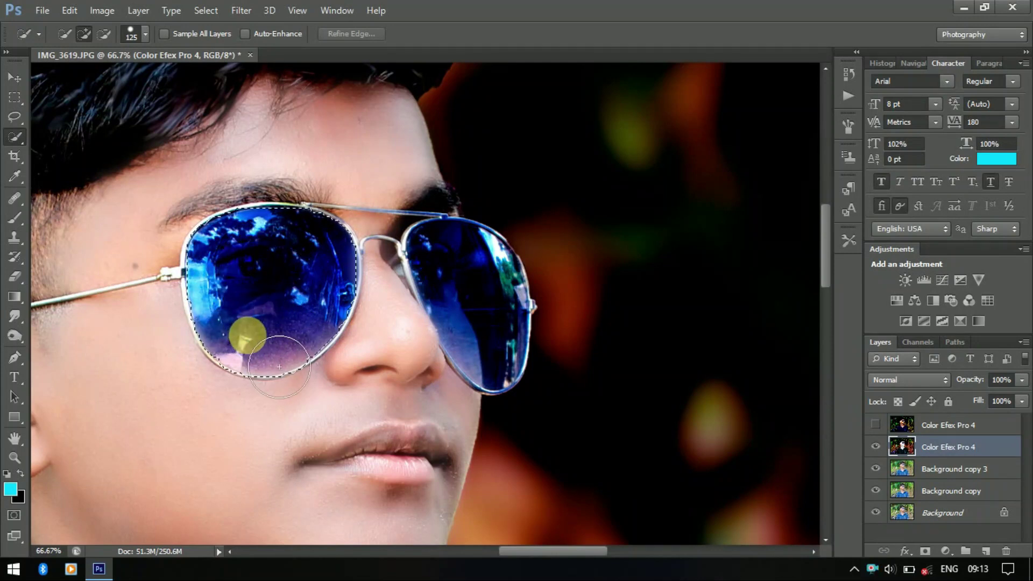
Step: Merge Color Efex Pro 4 down and quick-select both lenses, subtracting the stray skin patch
drag(487, 301, 540, 351)
key(ctrl+plus)
key(ctrl+plus)
key(ctrl+e)
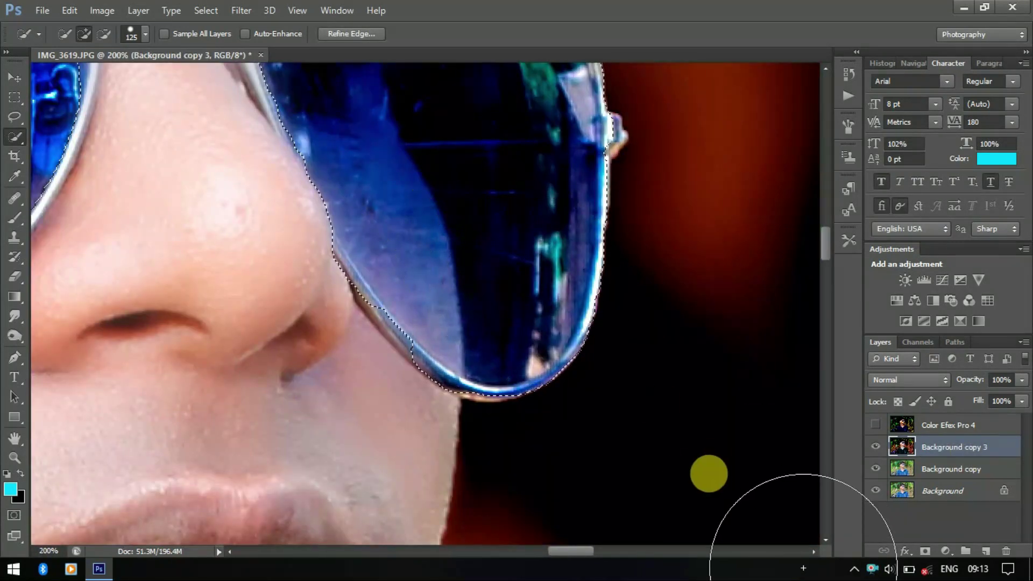
key(bracketleft)
key(bracketleft)
key(bracketleft)
scroll(777, 427, up, 4)
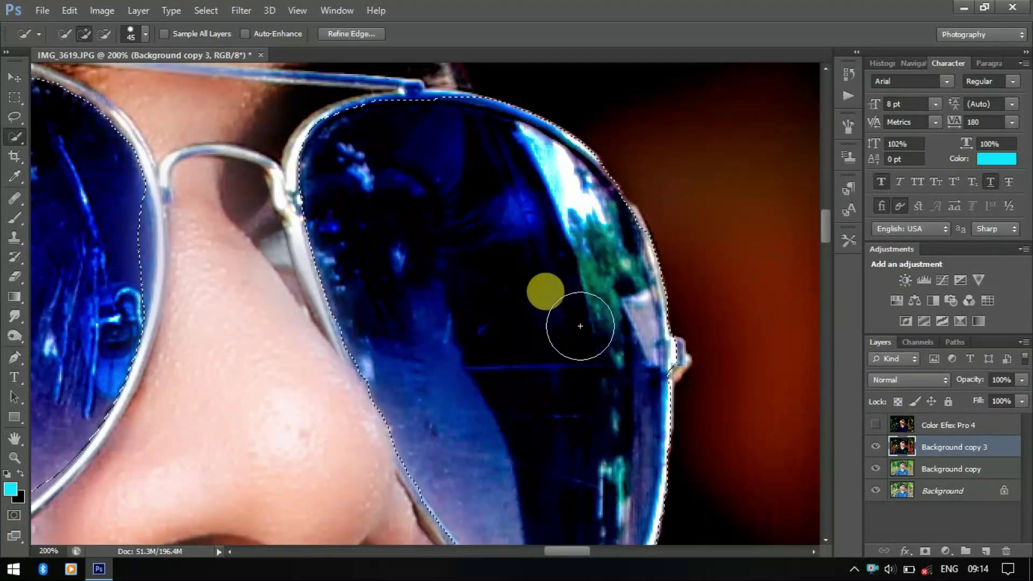
scroll(577, 277, left, 5)
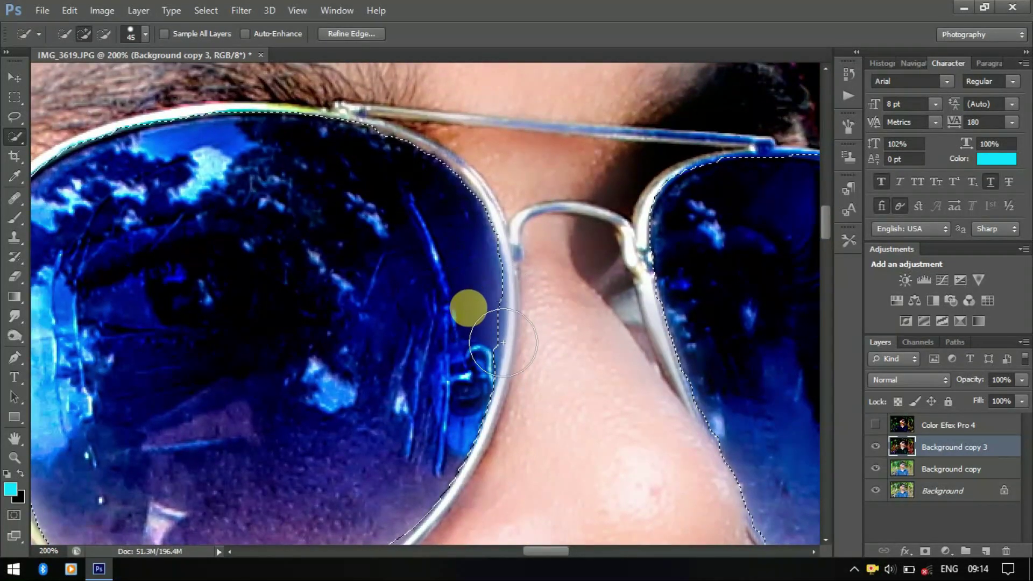
scroll(415, 323, down, 3)
scroll(415, 323, left, 3)
drag(409, 376, 442, 423)
drag(273, 392, 499, 502)
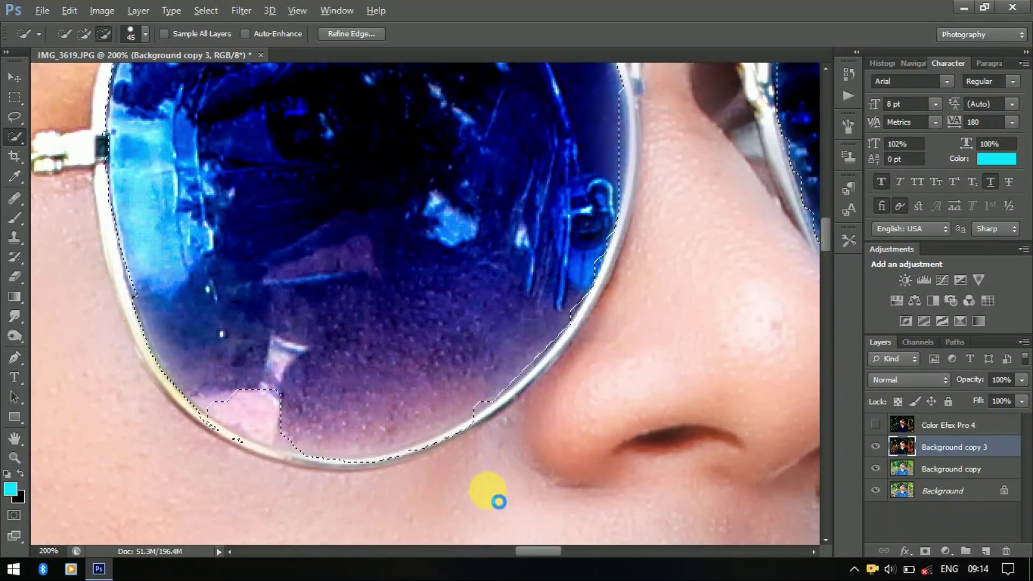
drag(277, 403, 300, 415)
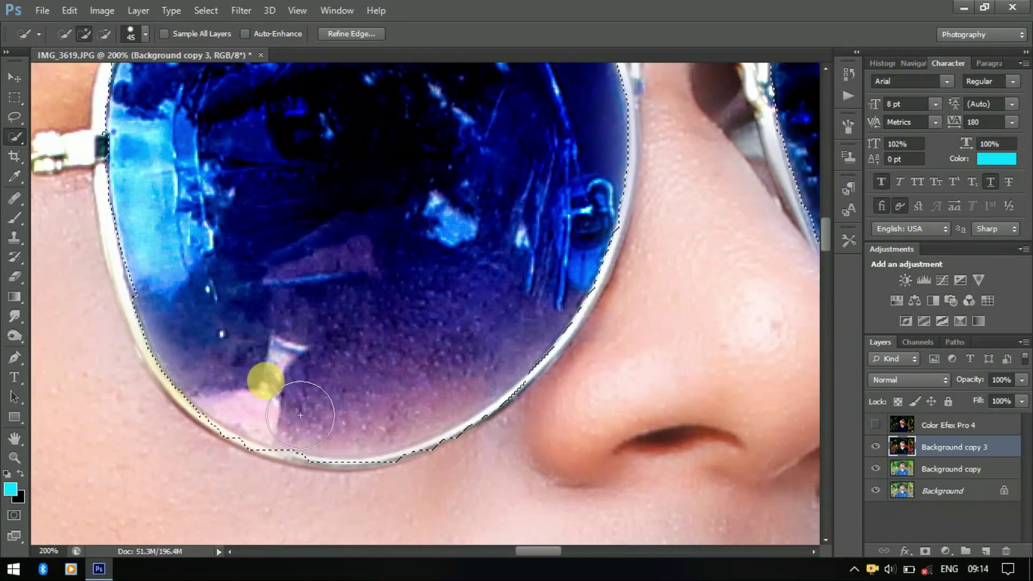
key(ctrl+minus)
key(ctrl+minus)
key(ctrl+minus)
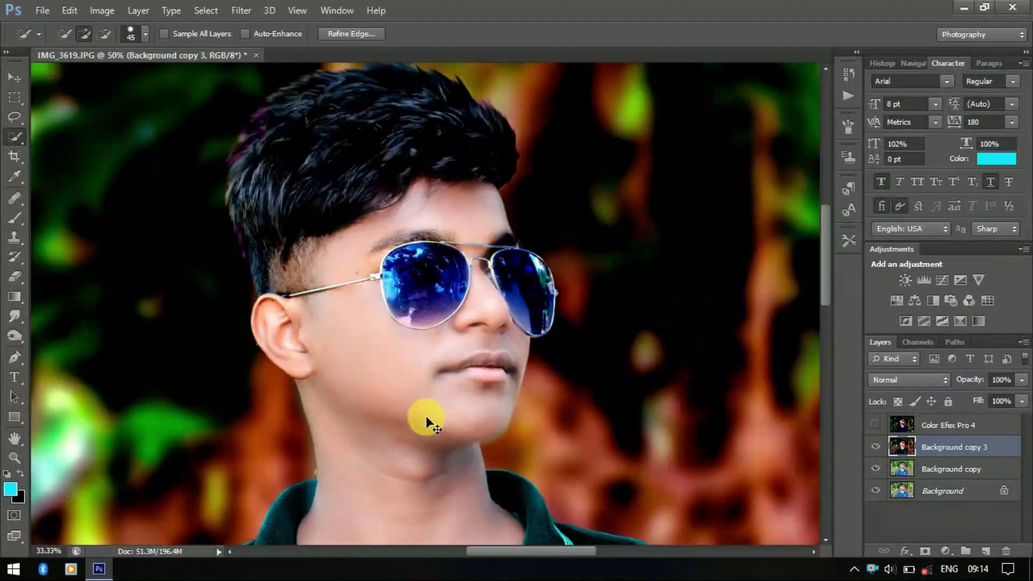
key(ctrl+minus)
Step: Open Hue/Saturation without applying it, then add a new empty layer above Background copy 3
click(101, 10)
mouse_move(124, 49)
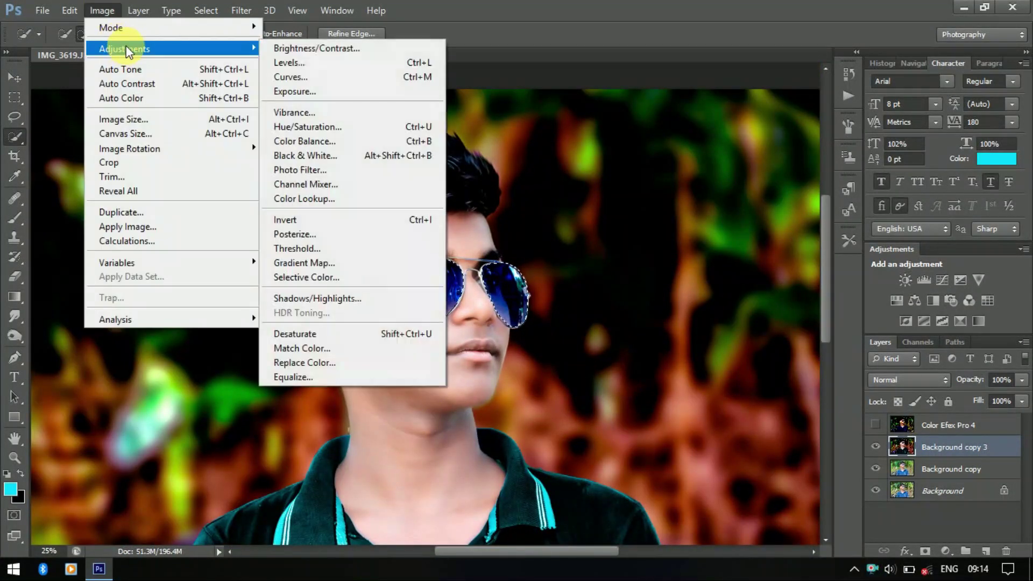
click(301, 127)
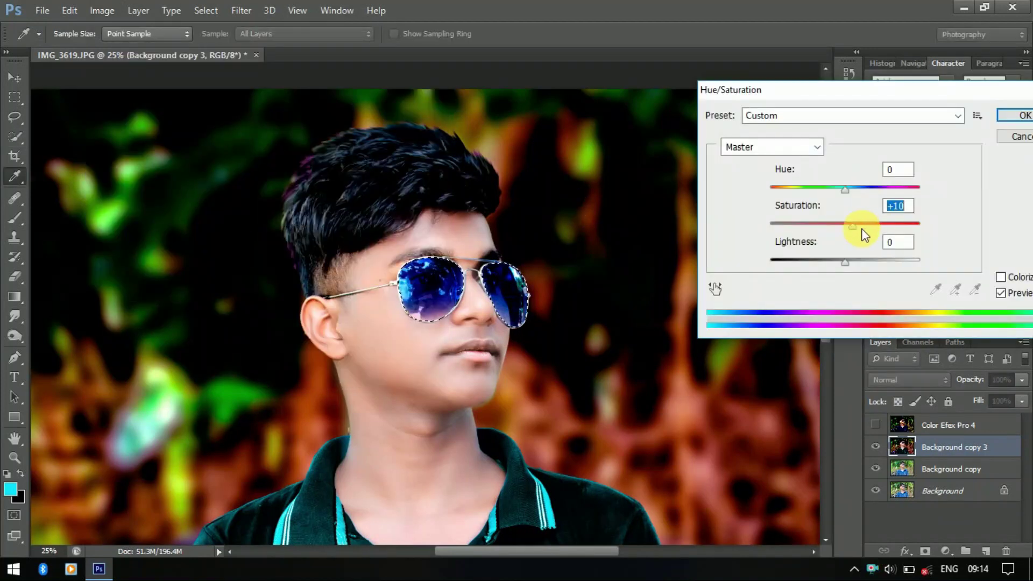
click(1017, 145)
click(986, 551)
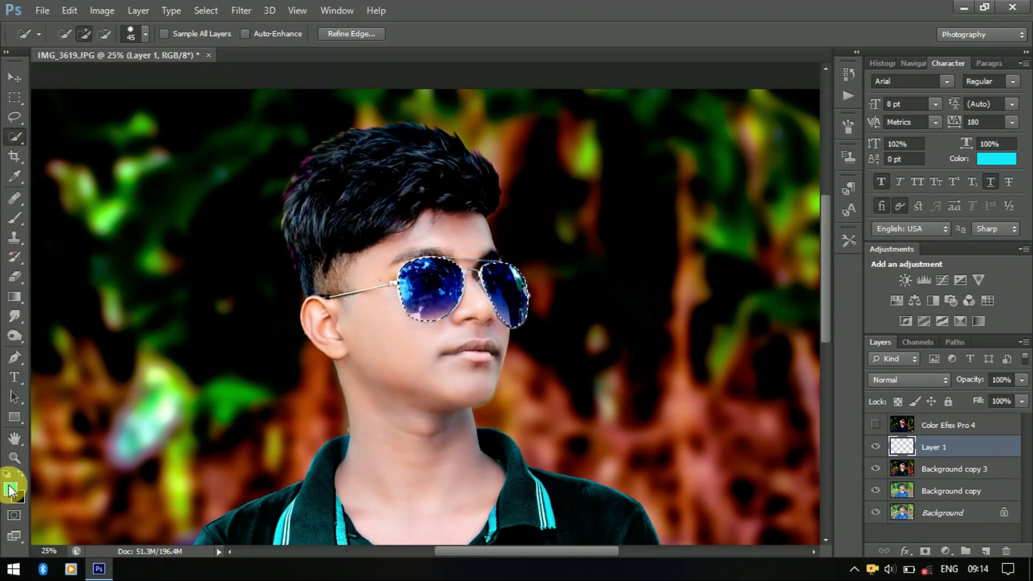
Step: Fill the lens selection with a dark-to-cyan gradient and zoom out to the whole photo
click(15, 297)
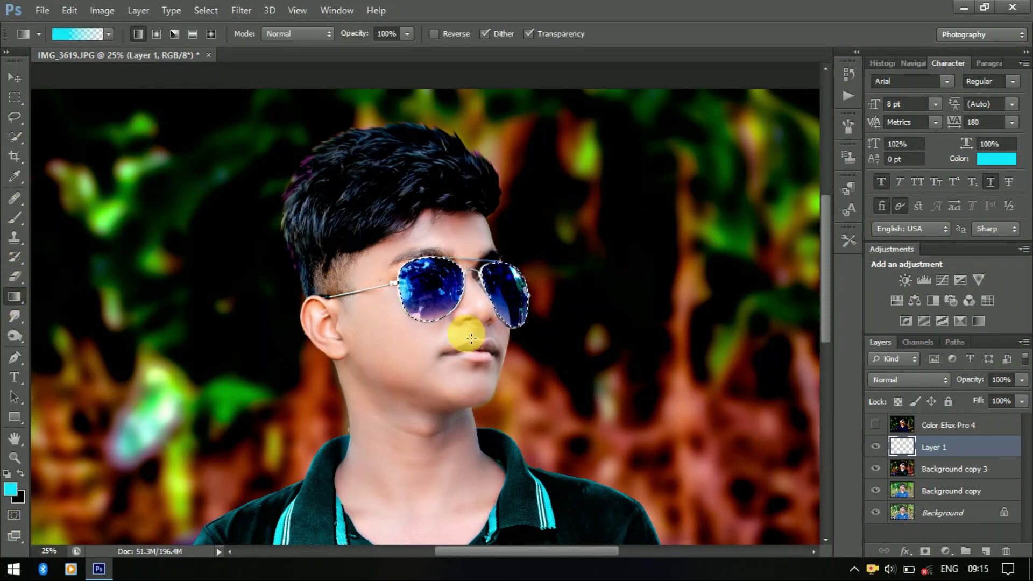
drag(467, 251, 451, 209)
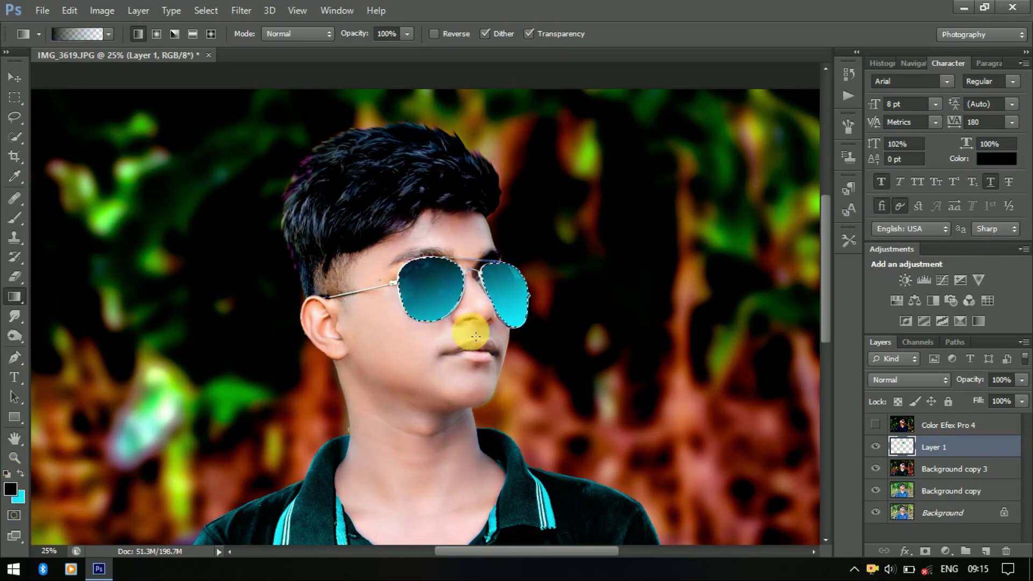
drag(434, 236, 477, 362)
key(ctrl+z)
key(ctrl+z)
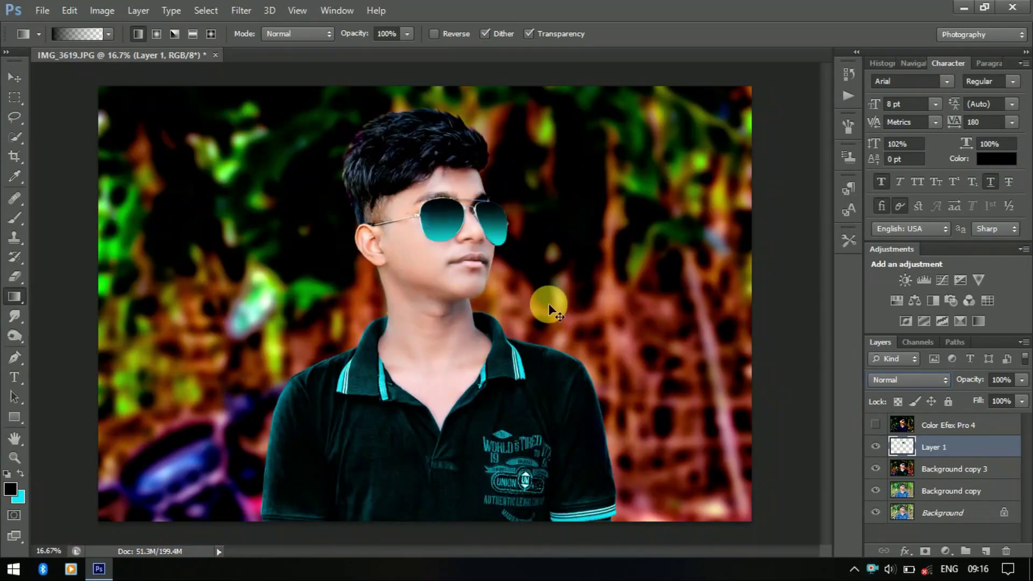
key(ctrl+minus)
key(ctrl+plus)
key(ctrl+minus)
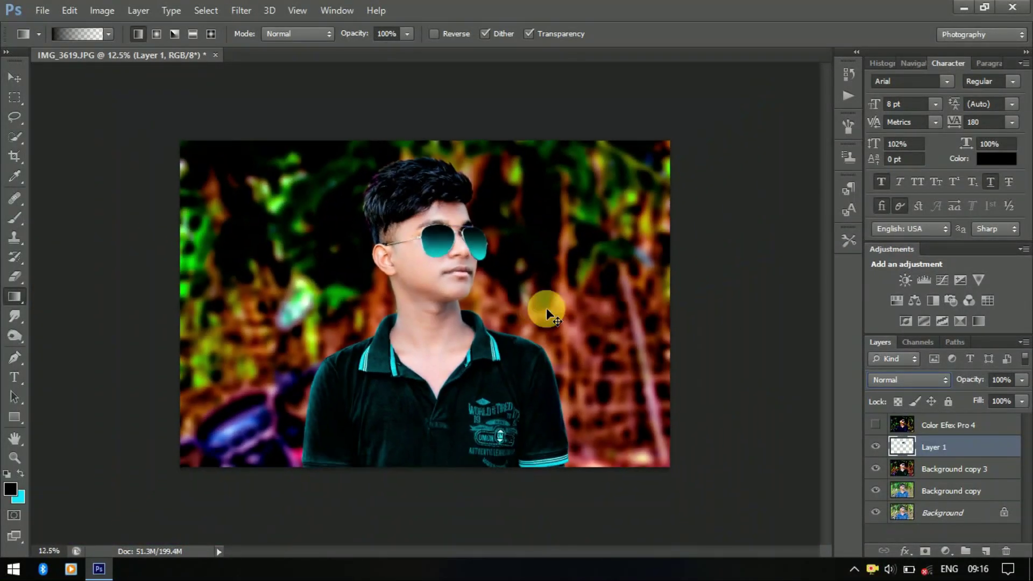
key(ctrl+minus)
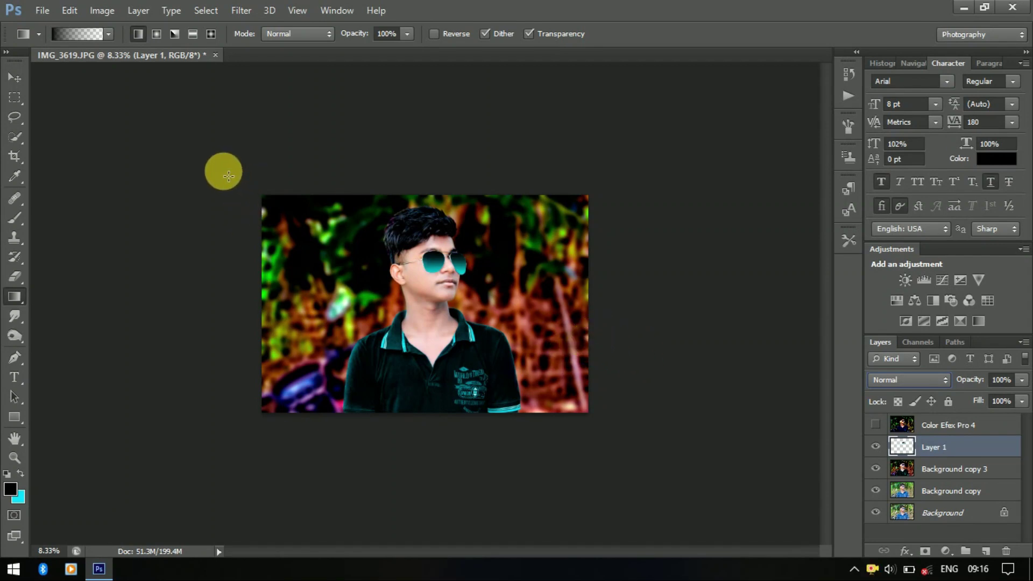
Step: Merge the lens gradient layer down into Background copy 3
click(113, 12)
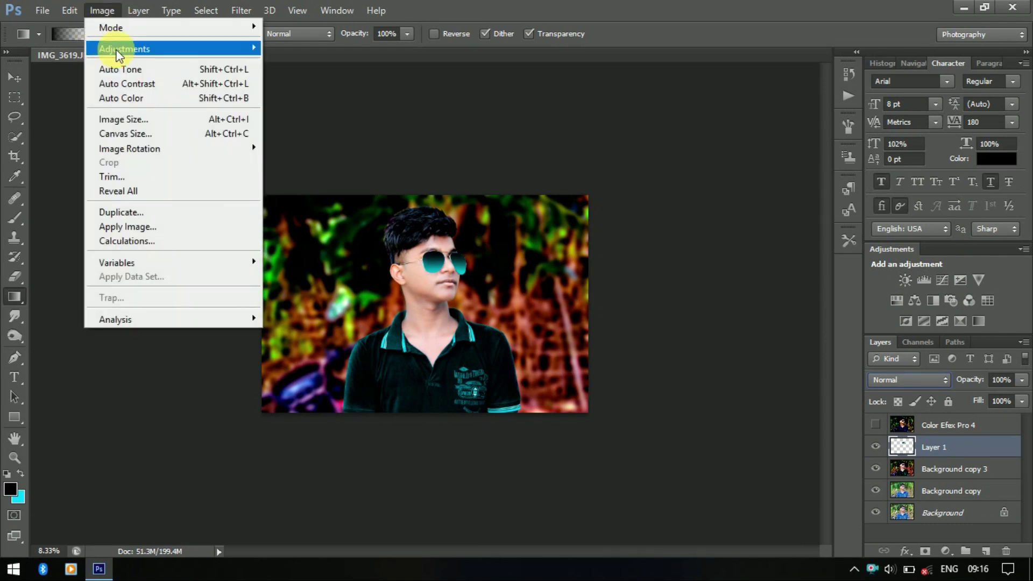
click(662, 140)
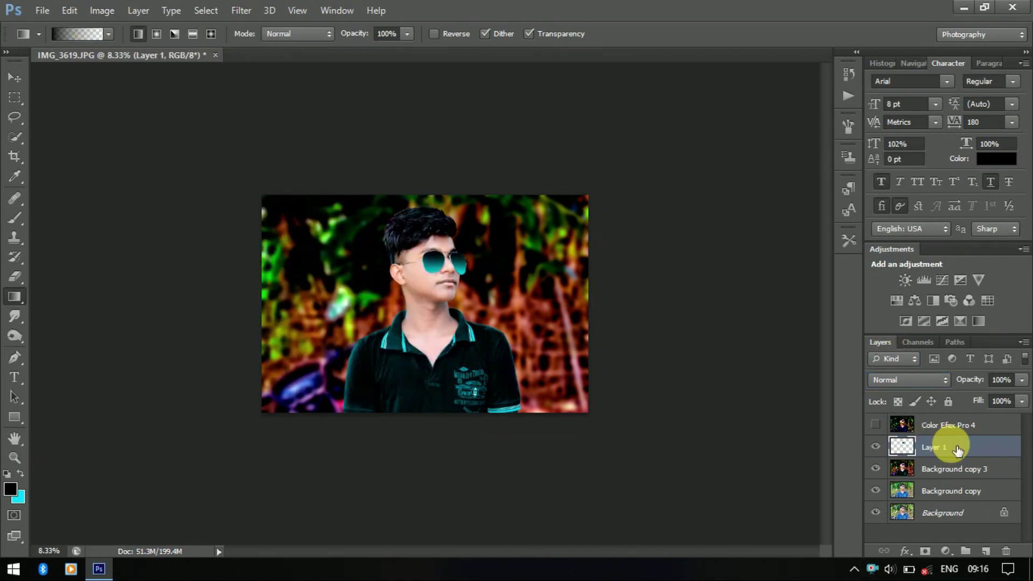
key(ctrl+e)
Step: Save the image to the Desktop as a JPEG at Quality 12 (Maximum)
click(42, 10)
click(54, 183)
click(161, 167)
click(323, 348)
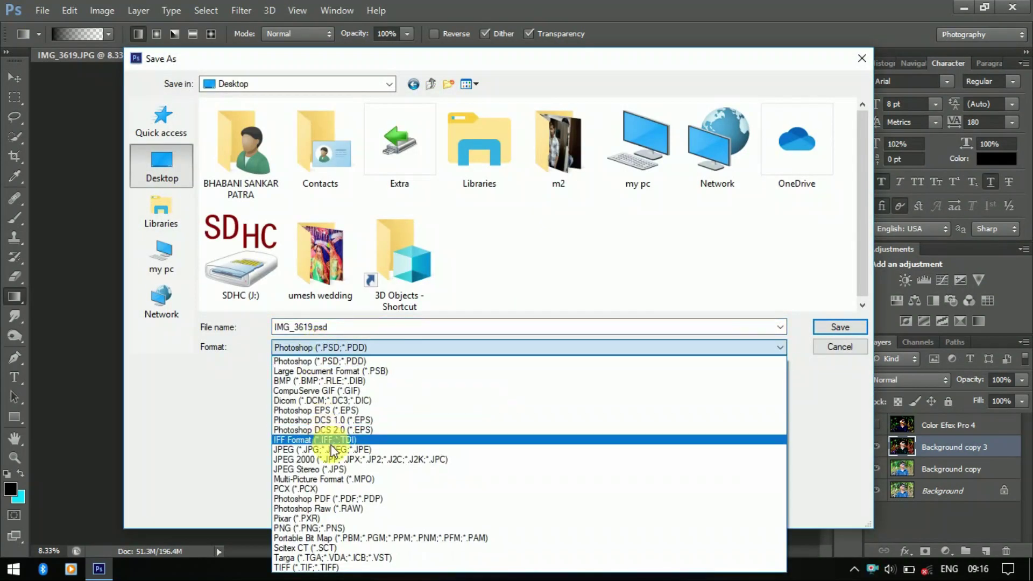
click(331, 445)
click(857, 322)
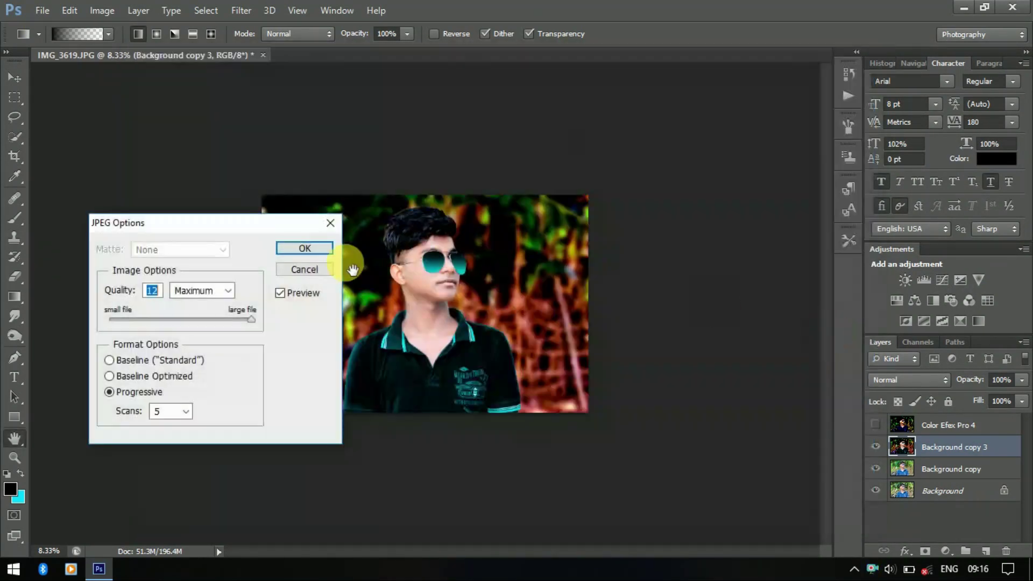
click(302, 246)
Step: Reopen the saved dddd JPEG from the Desktop in Camera Raw
click(42, 10)
click(56, 42)
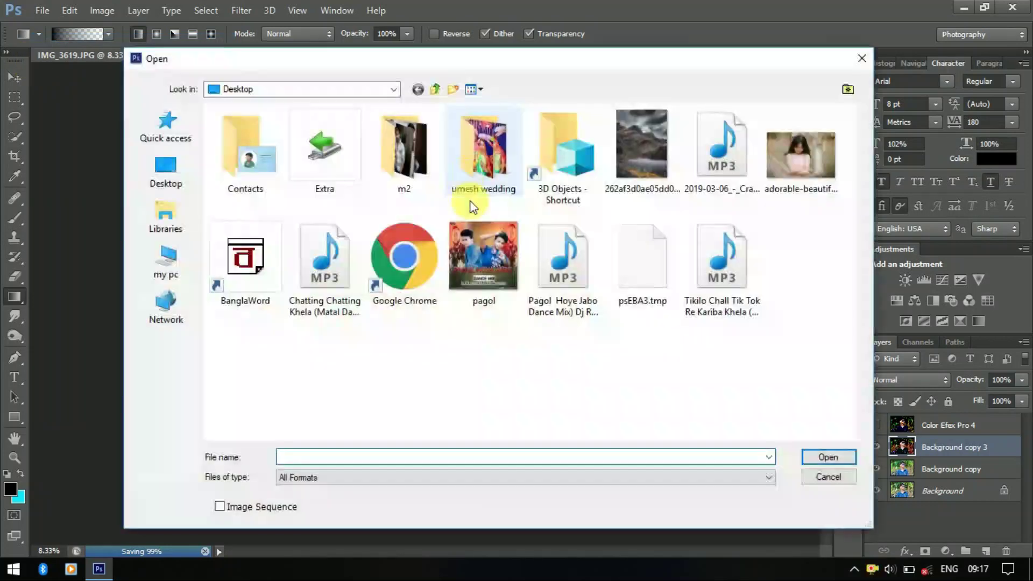
click(166, 173)
click(484, 376)
click(829, 457)
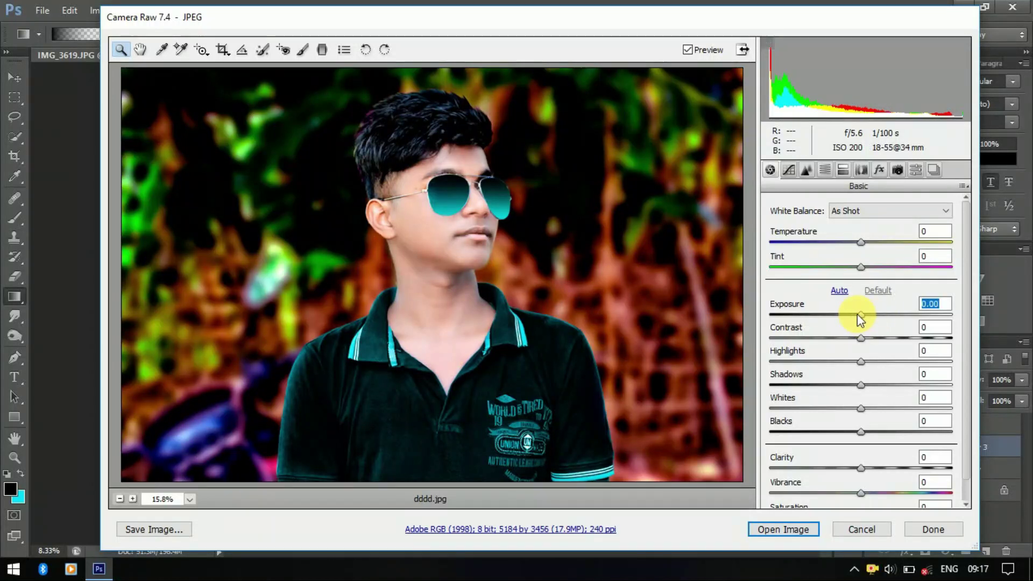
Step: In Basic, set Exposure +0.15, lower contrast, Shadows +40, Blacks +18, Clarity +32, Vibrance +13
drag(857, 315, 860, 315)
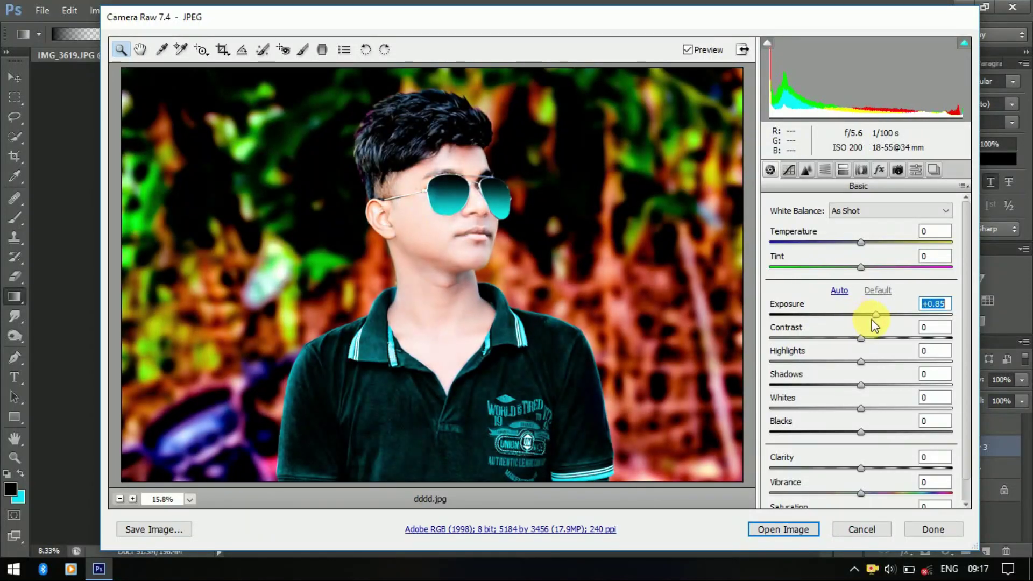
drag(906, 353, 882, 355)
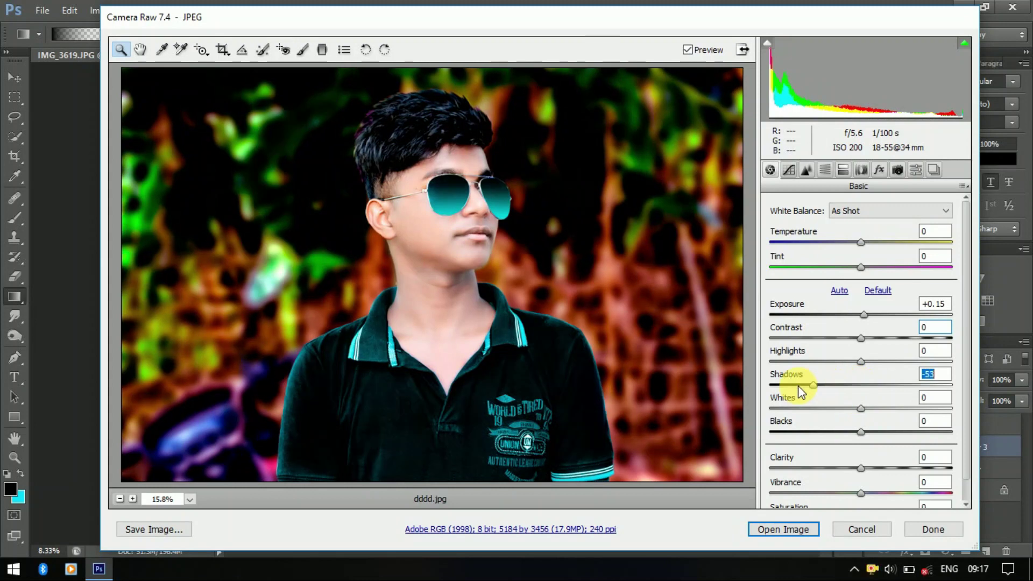
drag(800, 388, 954, 403)
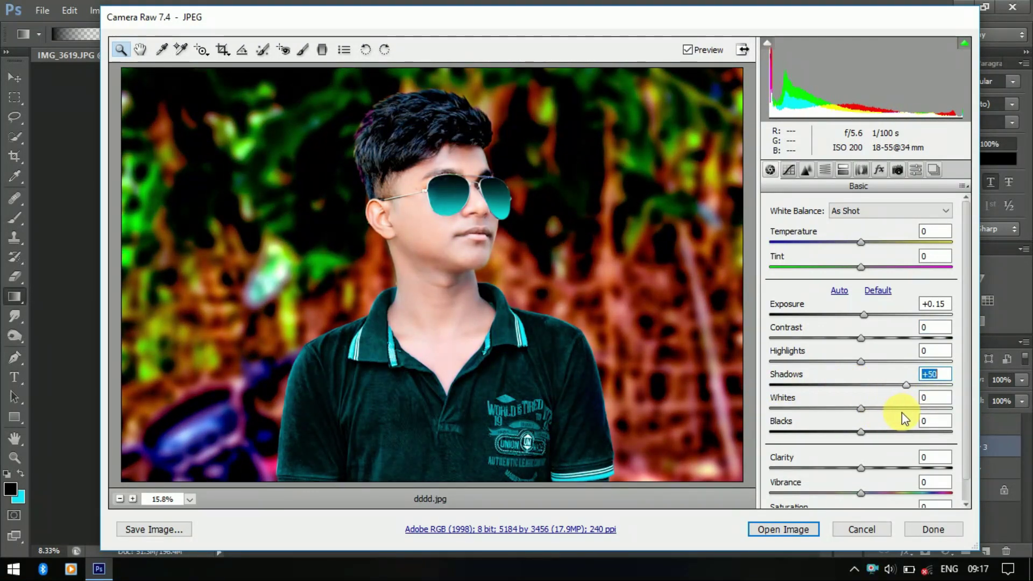
drag(860, 432, 826, 433)
drag(866, 430, 898, 431)
drag(886, 385, 860, 385)
mouse_move(899, 431)
mouse_down()
mouse_move(975, 429)
mouse_move(853, 436)
mouse_move(880, 442)
mouse_up()
mouse_move(860, 385)
mouse_down()
mouse_move(918, 396)
mouse_move(886, 399)
mouse_up()
mouse_move(879, 474)
mouse_down()
mouse_move(918, 475)
mouse_move(883, 477)
mouse_move(900, 478)
mouse_move(889, 474)
mouse_move(913, 491)
mouse_move(904, 498)
mouse_move(813, 495)
mouse_move(874, 495)
mouse_move(849, 495)
mouse_move(867, 505)
mouse_up()
scroll(873, 498, down, 1)
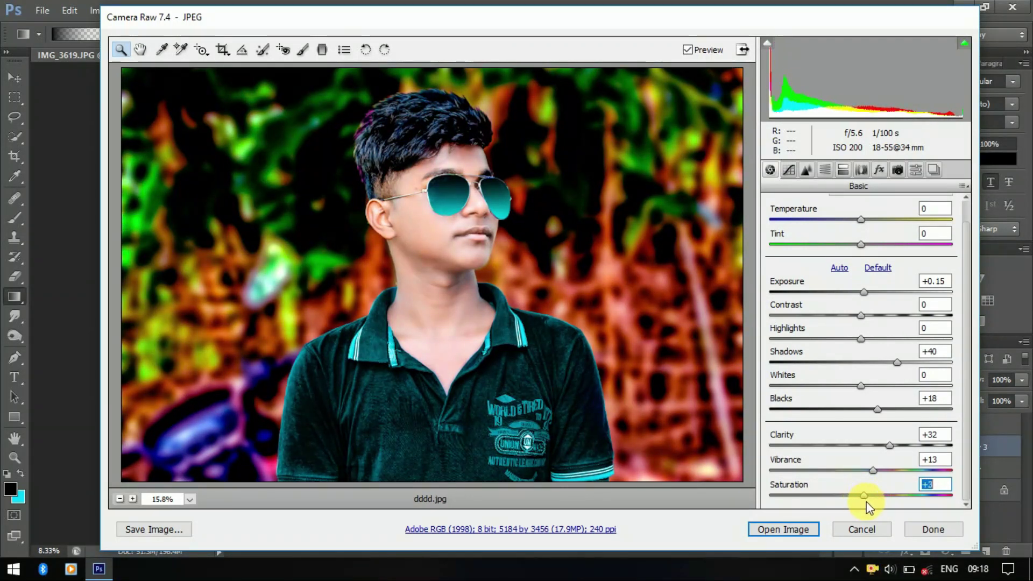
Step: Set luminance noise reduction to 44 and add a soft-edged dark post-crop vignette of -50
click(806, 170)
mouse_move(770, 355)
mouse_down()
mouse_move(855, 377)
mouse_move(815, 384)
mouse_move(821, 365)
mouse_move(852, 364)
mouse_up()
click(824, 170)
click(879, 170)
click(865, 439)
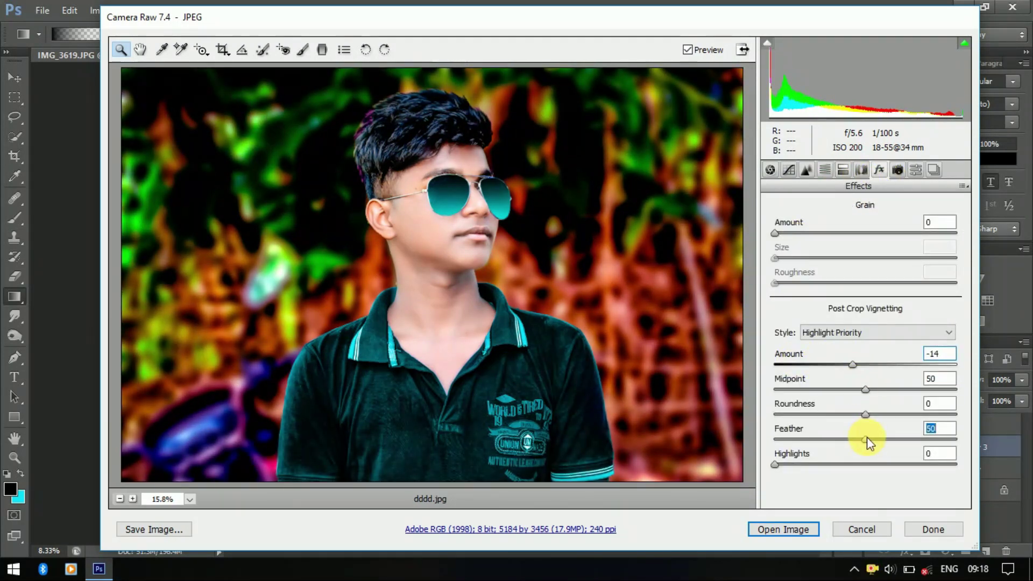
drag(918, 440, 743, 415)
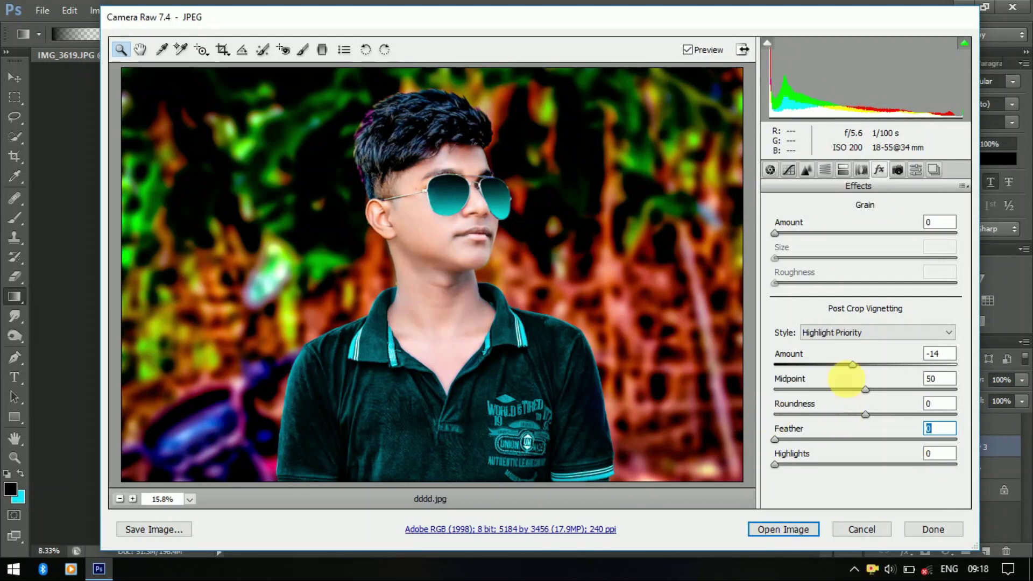
drag(852, 365, 820, 363)
mouse_move(864, 389)
mouse_down()
mouse_move(843, 390)
mouse_move(825, 414)
mouse_up()
drag(780, 439, 921, 442)
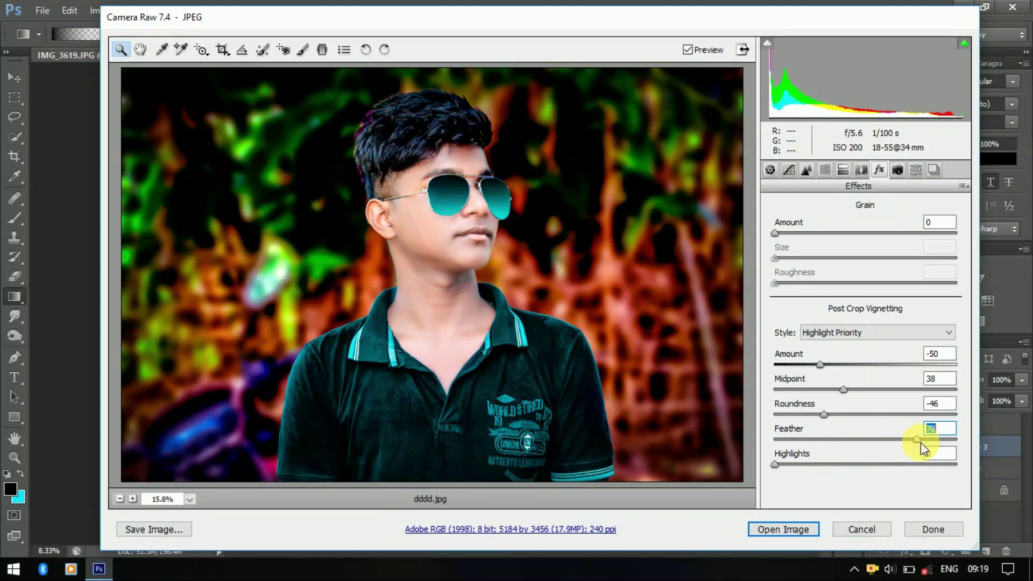
Step: In HSL Saturation, set Reds to +43 and Oranges to -19
click(825, 170)
click(812, 228)
drag(865, 277, 916, 278)
mouse_move(865, 302)
mouse_down()
mouse_move(940, 316)
mouse_move(850, 322)
mouse_up()
mouse_move(915, 277)
mouse_down()
mouse_move(798, 279)
mouse_move(904, 280)
mouse_up()
mouse_move(866, 327)
mouse_down()
mouse_move(870, 341)
mouse_move(901, 352)
mouse_move(905, 377)
mouse_move(889, 402)
mouse_up()
Step: Lower magenta saturation, brighten Reds +15, Oranges +18, Aquas +34, then open dddd.jpg keeping its profile
drag(941, 451, 860, 450)
click(860, 227)
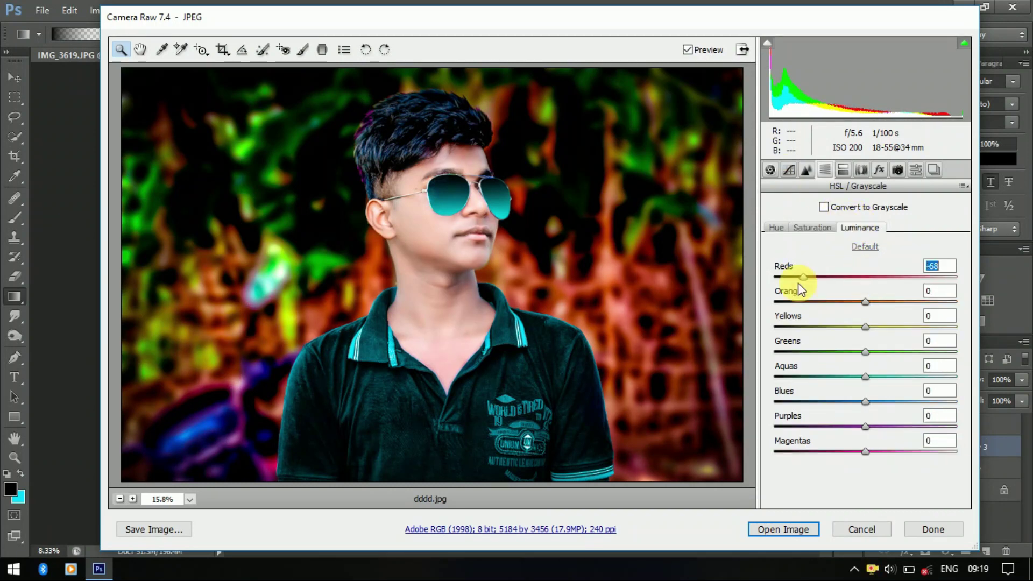
drag(796, 280, 879, 301)
click(881, 301)
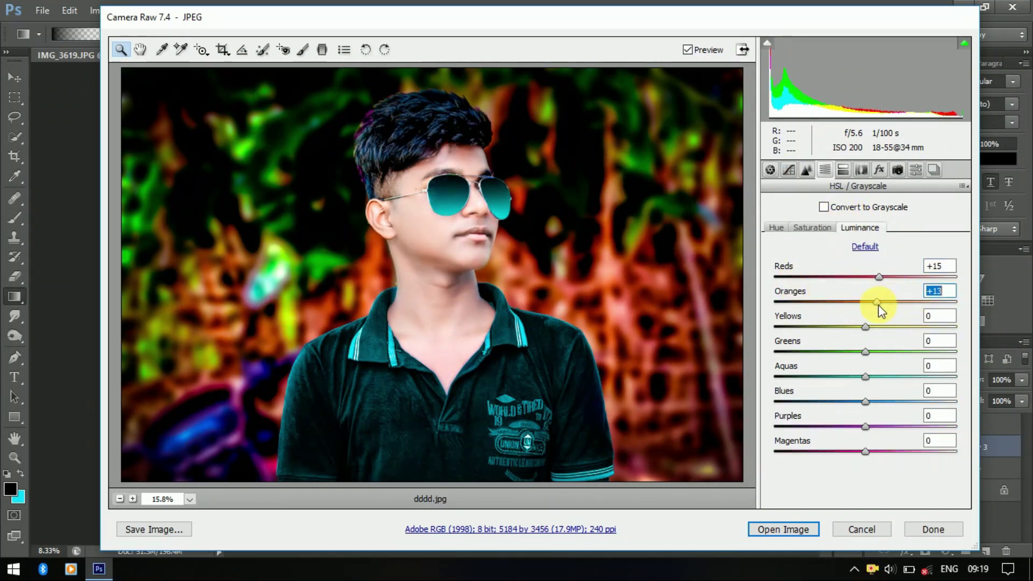
mouse_move(835, 377)
mouse_down()
mouse_move(897, 377)
mouse_move(918, 403)
mouse_move(898, 402)
mouse_up()
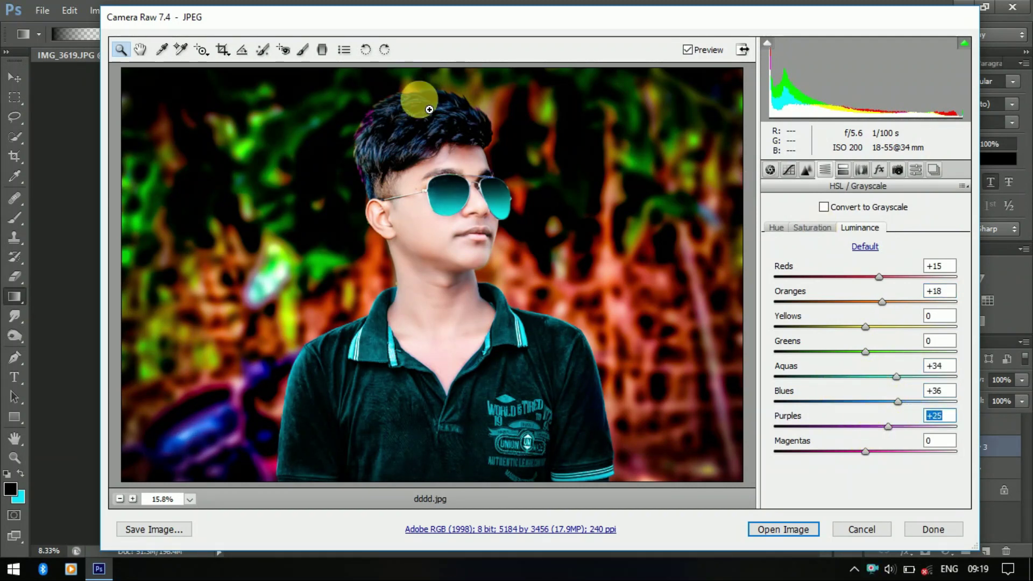
click(783, 530)
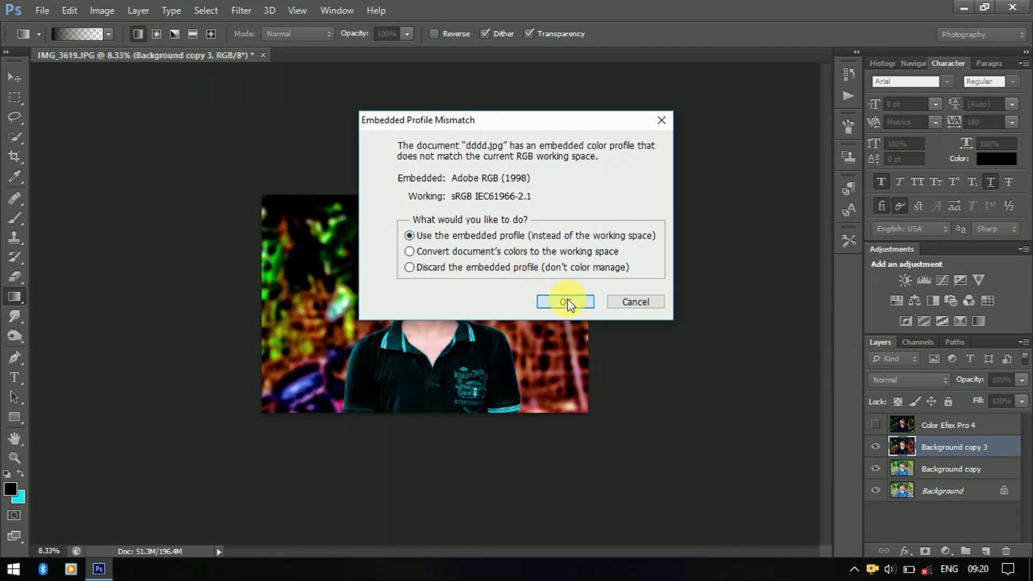
click(568, 303)
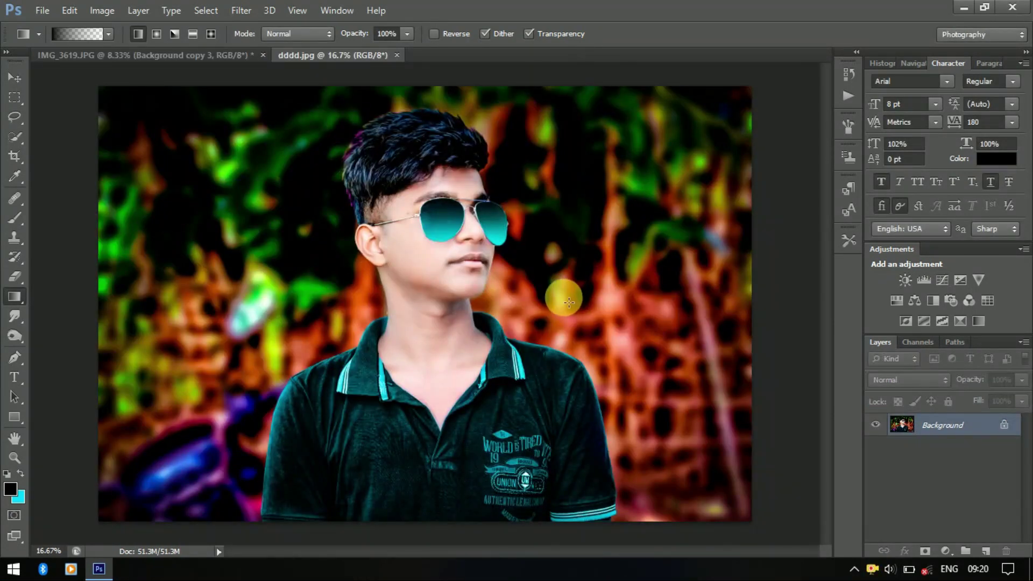